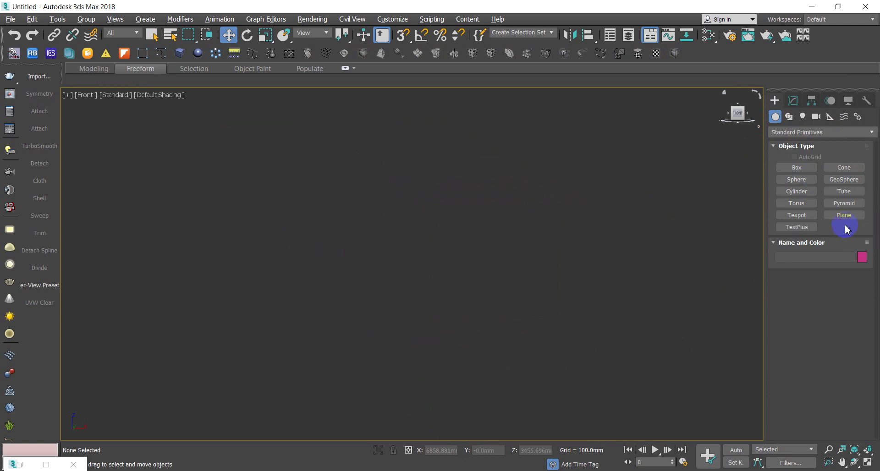
Draw a plane in the Front viewport and reselect it.
click(844, 215)
drag(375, 186, 543, 314)
right_click(625, 273)
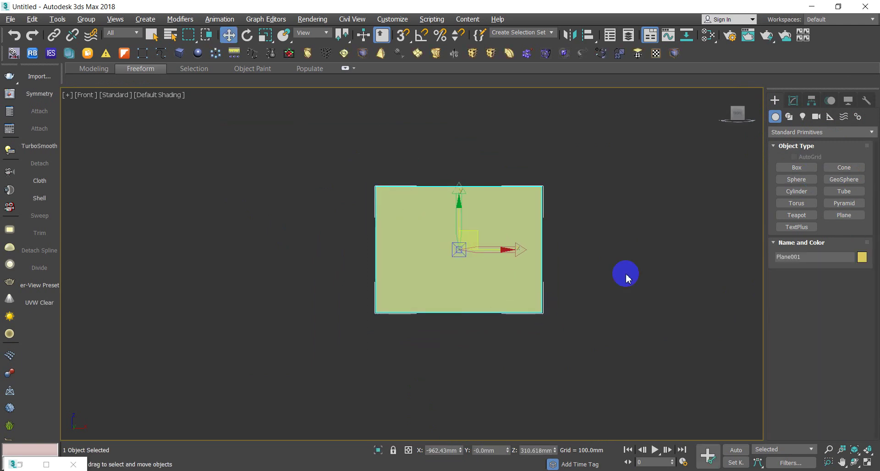
click(812, 101)
click(813, 175)
click(668, 228)
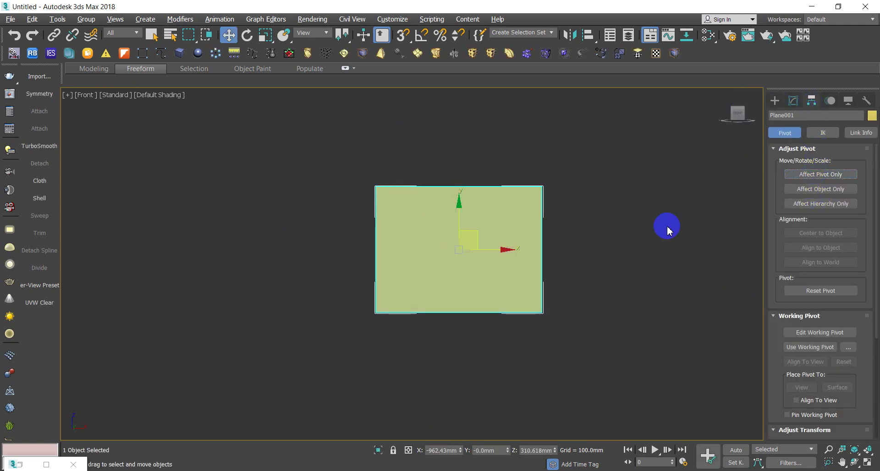
click(531, 280)
Set the plane's Length and Width to 750 mm, then deselect it.
click(793, 100)
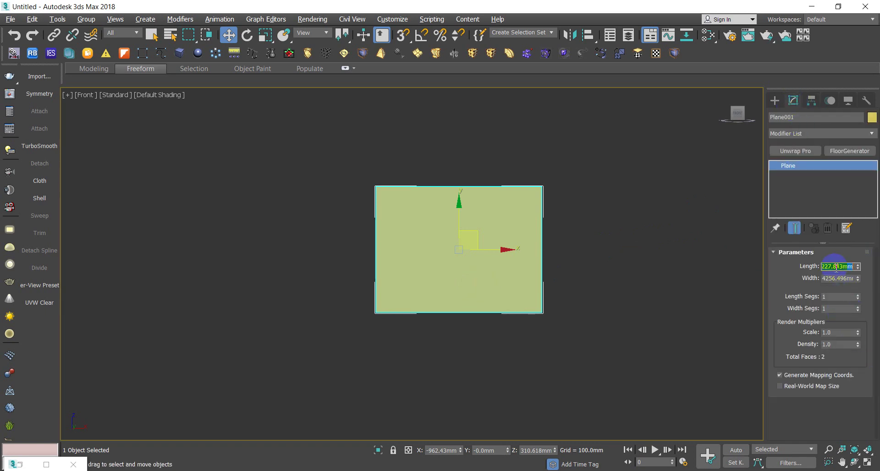
text(0)
key(Tab)
text(750)
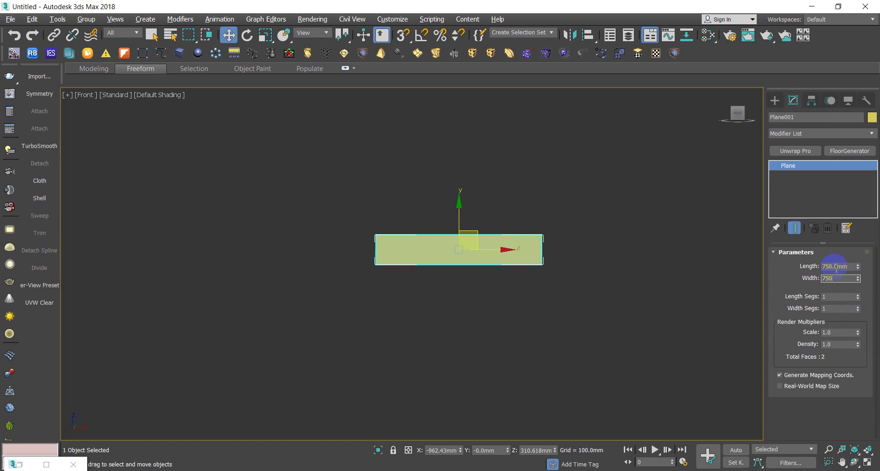
key(Return)
click(610, 270)
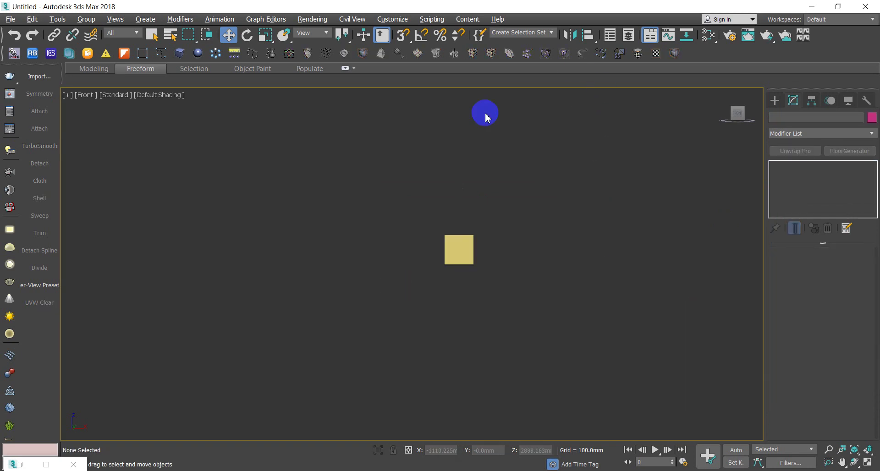
mouse_move(354, 436)
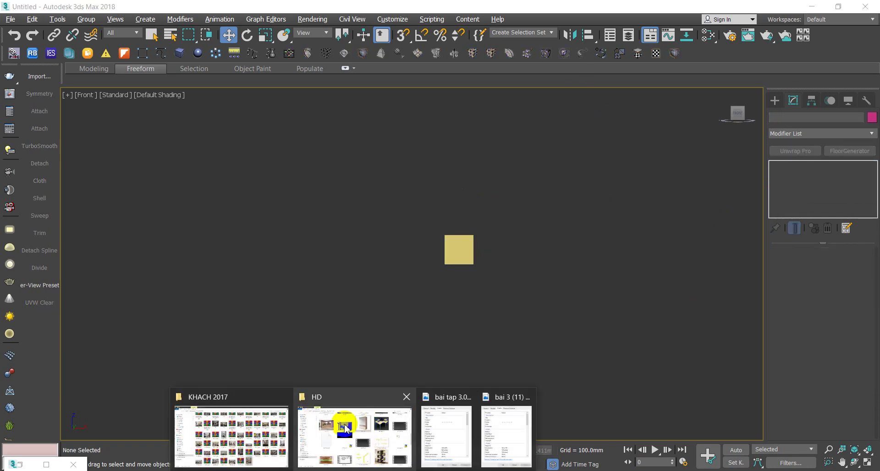
Apply the wardrobe photo from the reference folder to the plane, frame it, and select it.
click(311, 427)
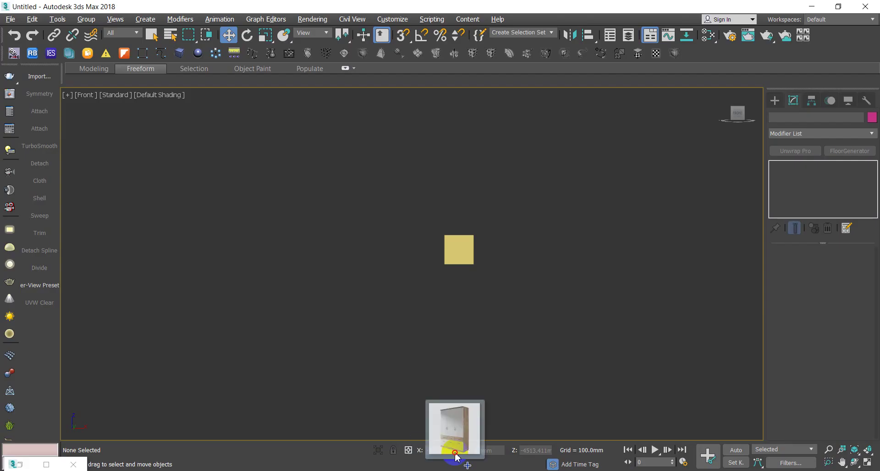
drag(442, 465, 459, 252)
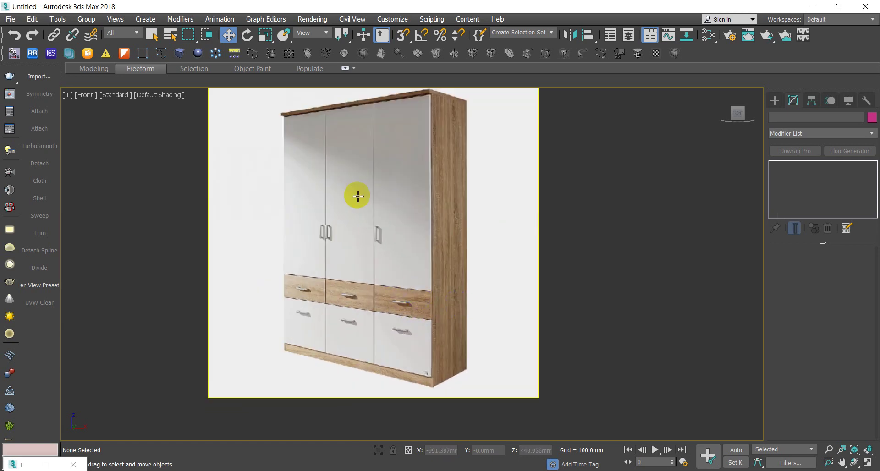
scroll(422, 278, down, 3)
scroll(419, 202, down, 1)
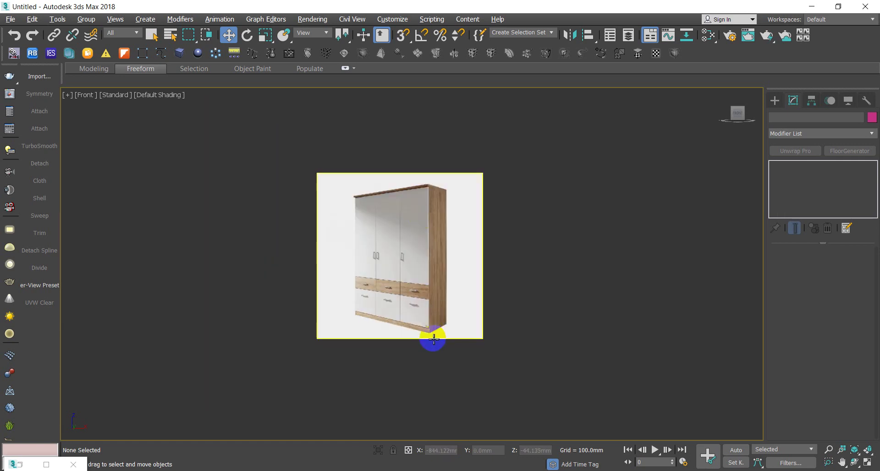
scroll(427, 214, up, 2)
click(417, 224)
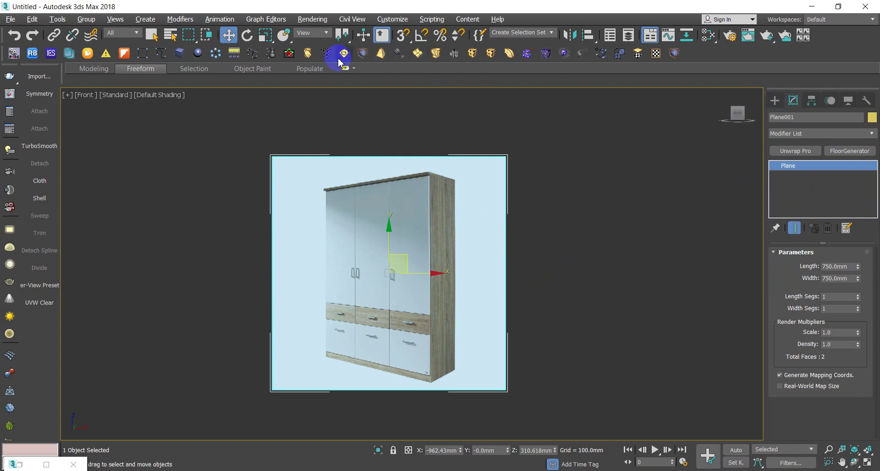
Draw a box to the right of the wardrobe reference plane.
click(198, 53)
drag(631, 218, 589, 368)
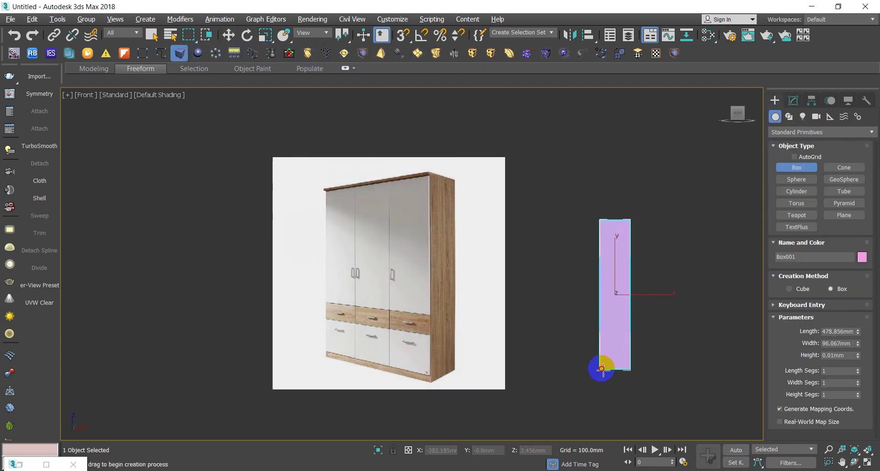
click(794, 101)
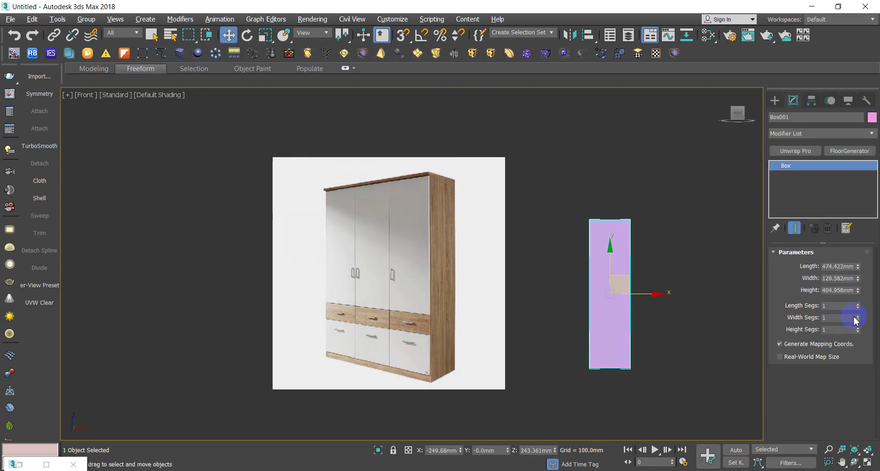
Size the box to Length 2200, Width 1500, Height 600 mm, zoom extents, and select the reference plane.
click(828, 266)
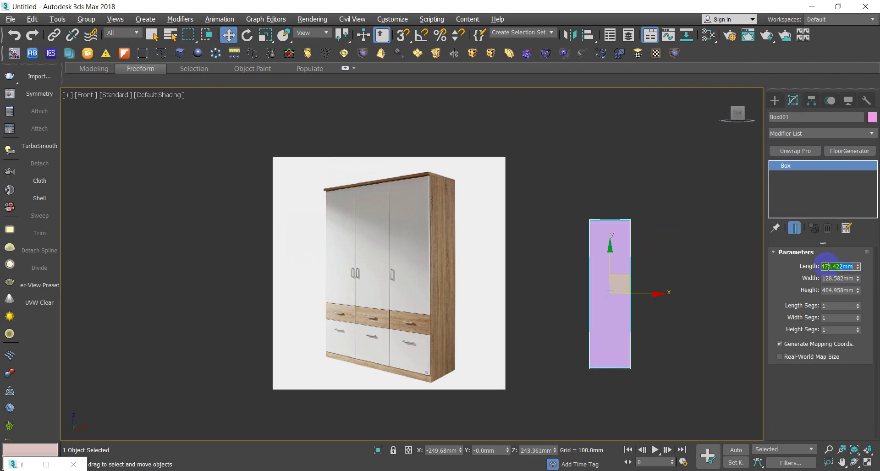
text(60)
key(Tab)
text(1)
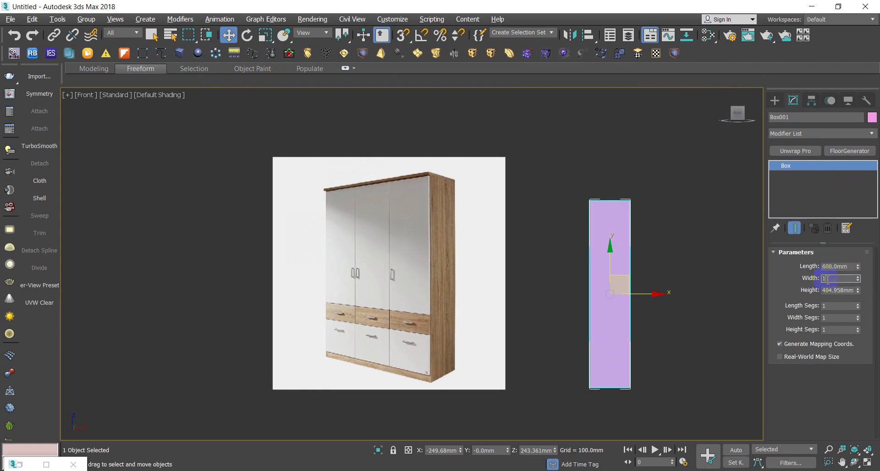
key(Tab)
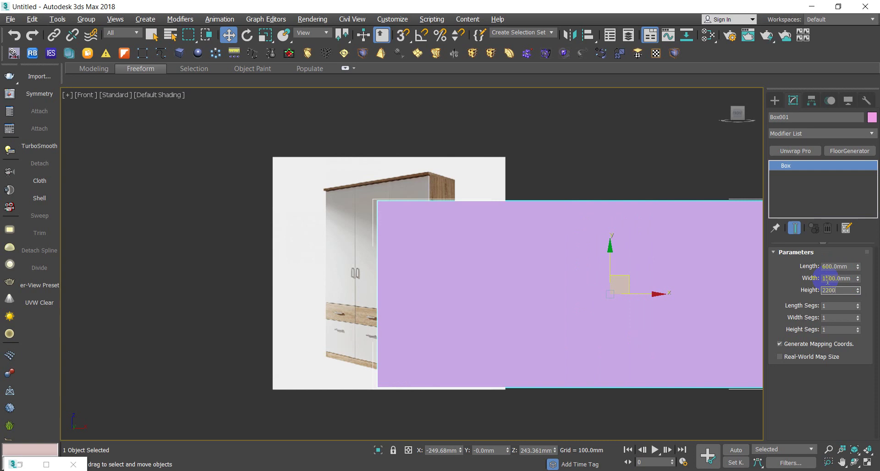
click(842, 278)
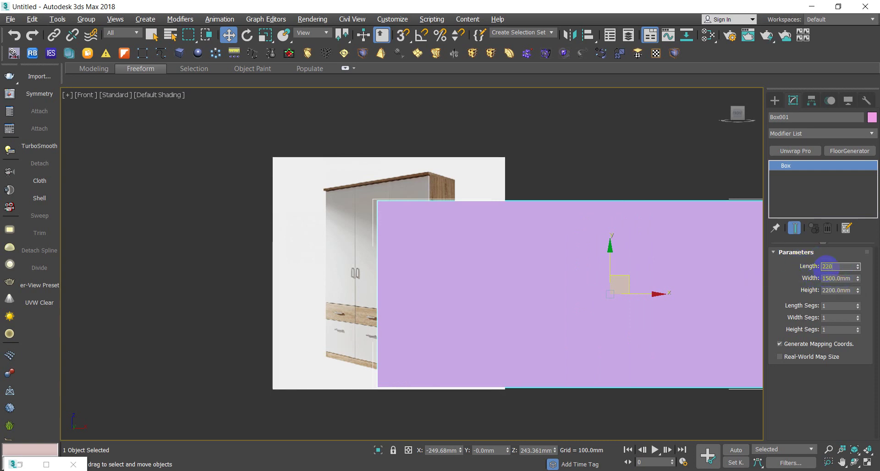
double_click(843, 290)
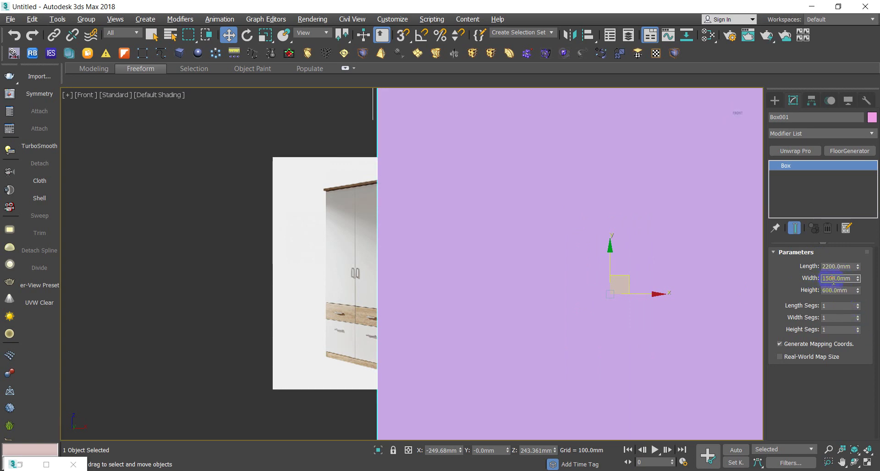
click(585, 298)
key(z)
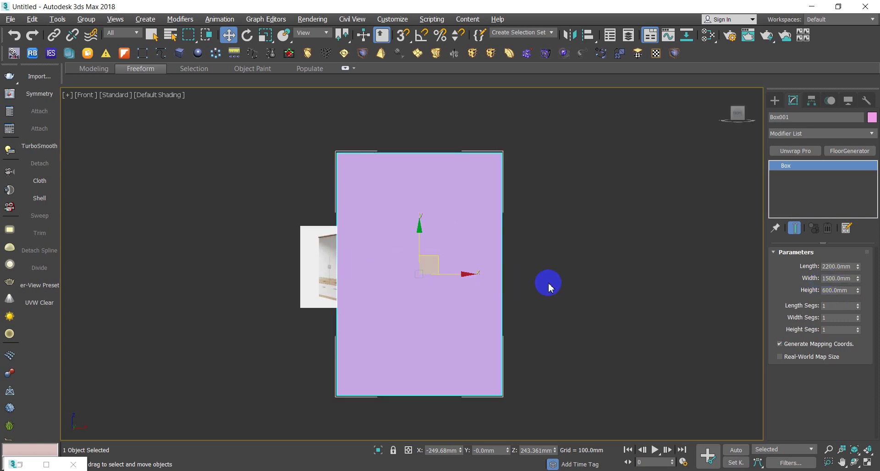
click(548, 285)
click(308, 273)
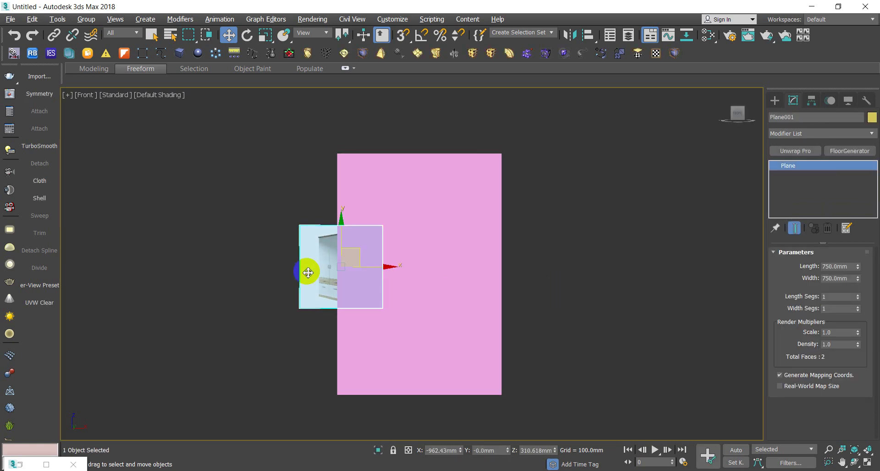
Scale the wardrobe reference plane to 300% with the Scale Type-In.
key(r)
key(F12)
text(300)
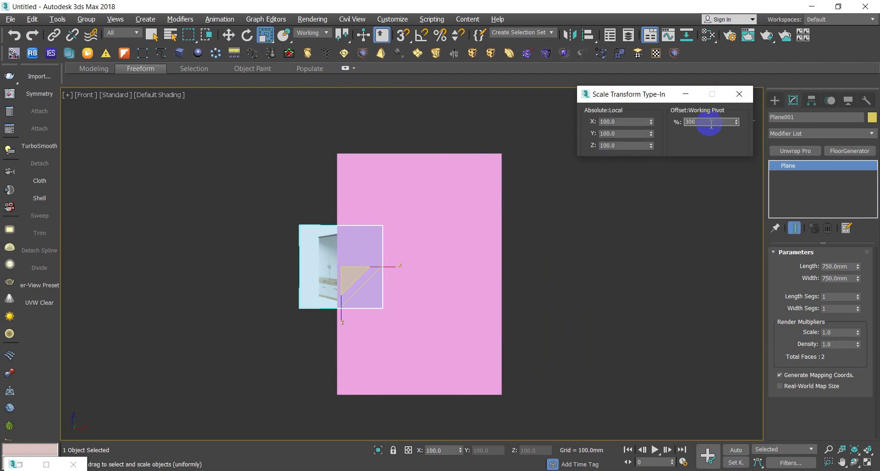
key(Return)
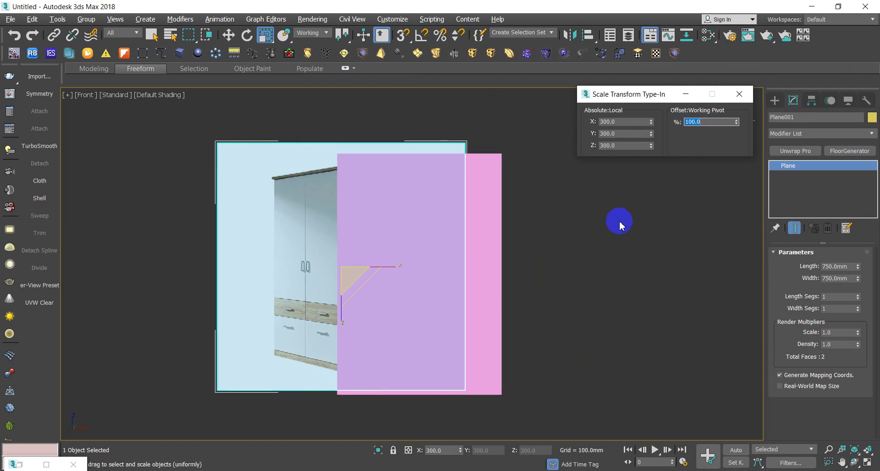
click(538, 240)
Move the pink box to the right, clear of the reference image.
click(483, 235)
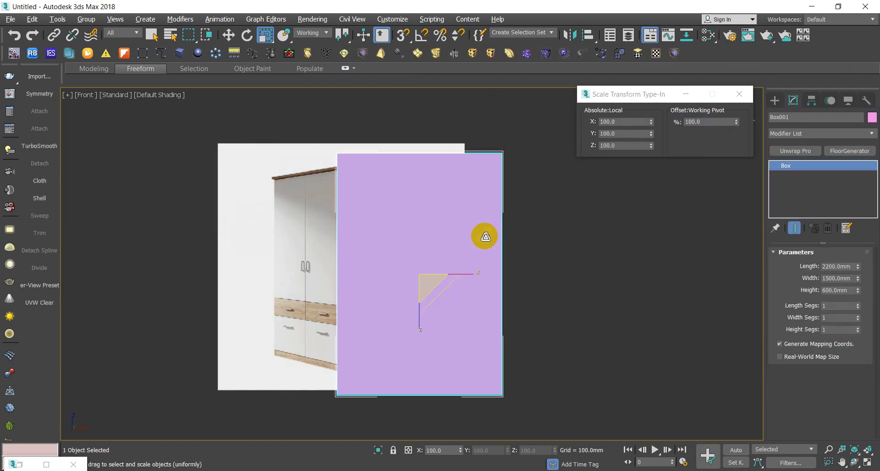
click(228, 35)
drag(464, 275, 623, 280)
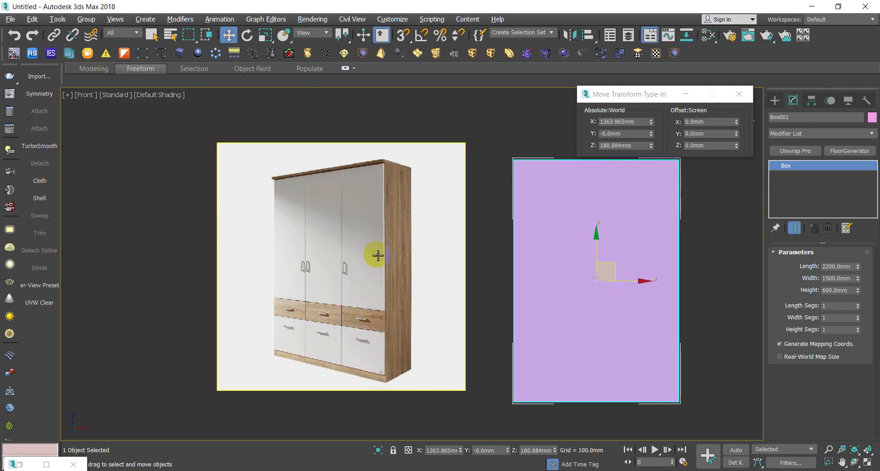
click(478, 311)
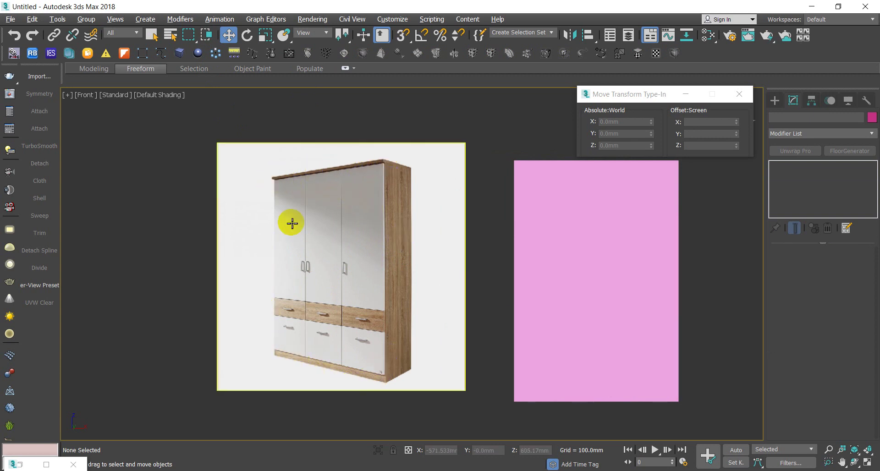
Draw a new plane over the wardrobe's front.
click(742, 97)
click(777, 101)
click(860, 222)
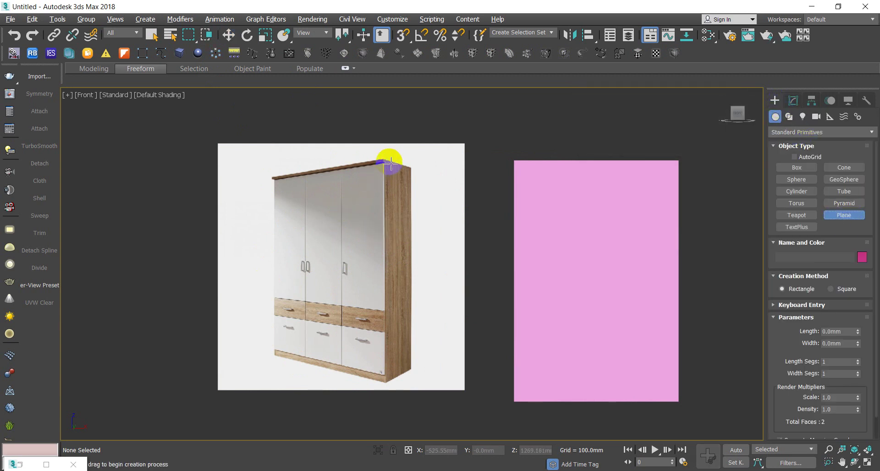
drag(391, 163, 265, 381)
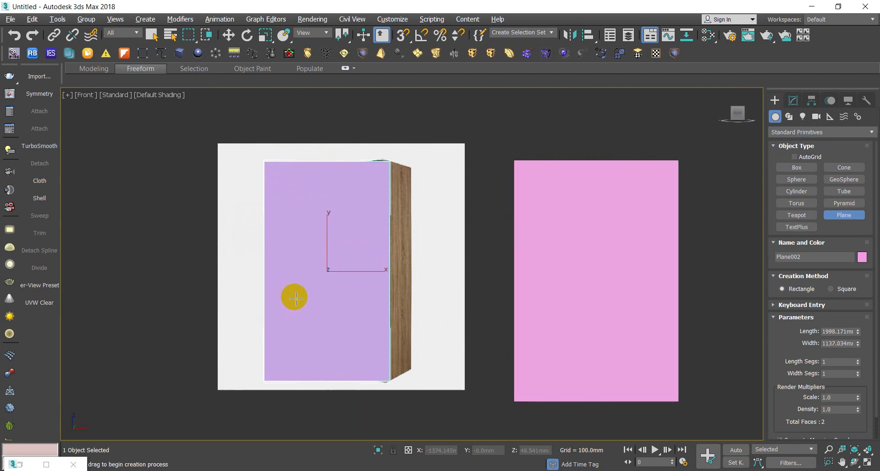
key(w)
Delete the pink box and move the new plane right of the reference image.
click(584, 287)
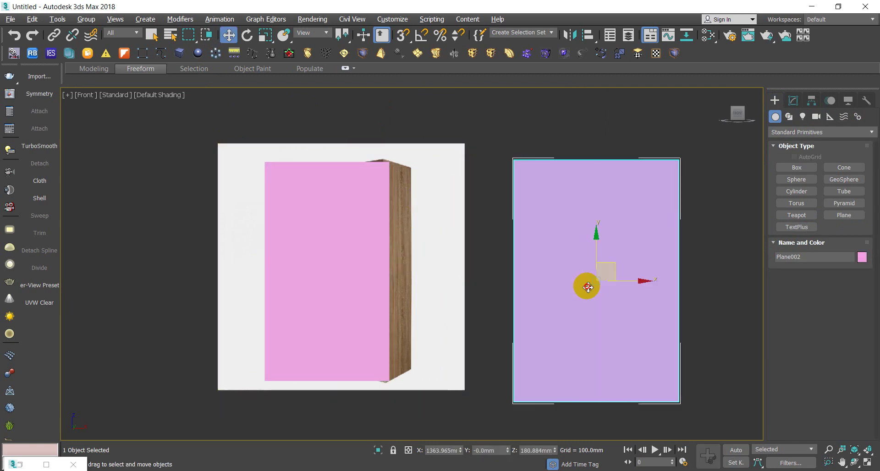
key(Delete)
click(366, 264)
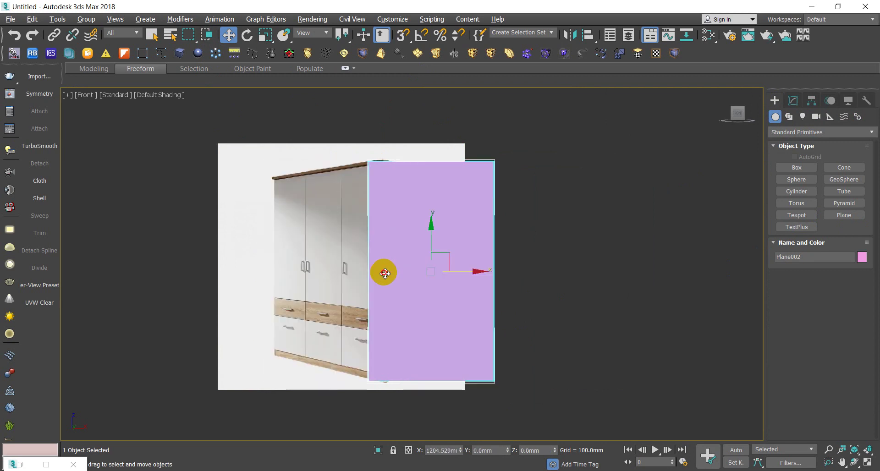
mouse_move(363, 265)
mouse_down()
mouse_move(573, 270)
mouse_move(279, 262)
mouse_move(515, 262)
mouse_up()
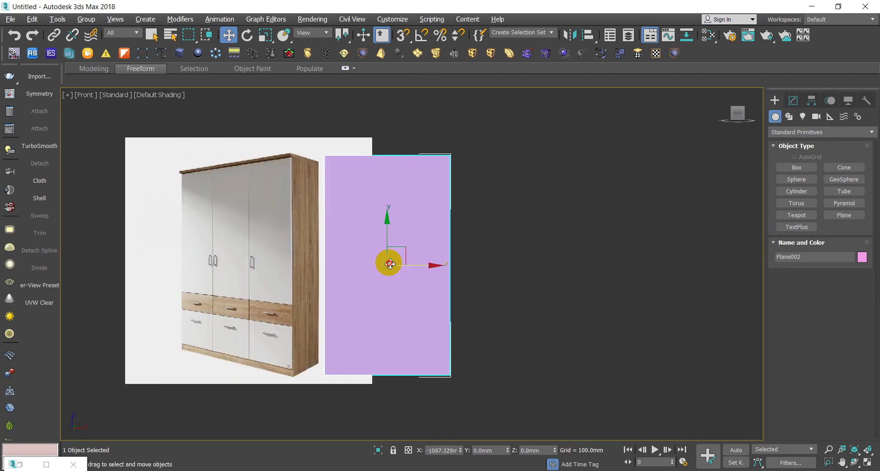
Set the plane to 2000 mm length and 1500 mm width, then reselect it.
click(793, 101)
text(2000)
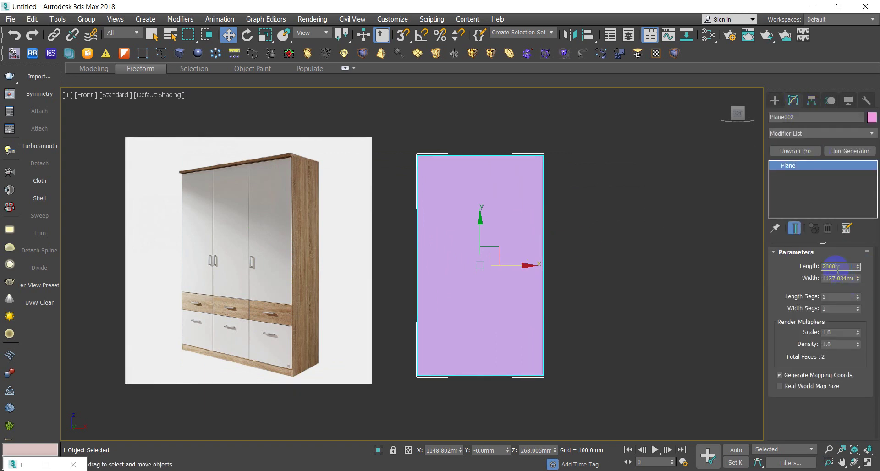
key(Tab)
text(1500)
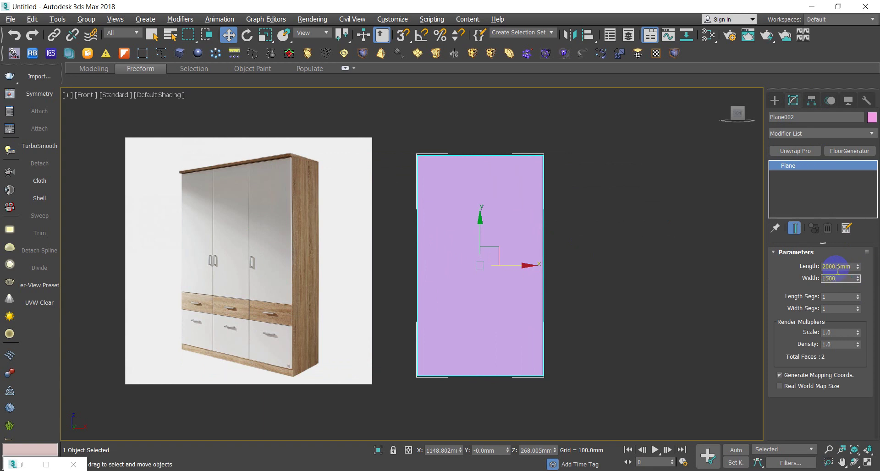
key(Tab)
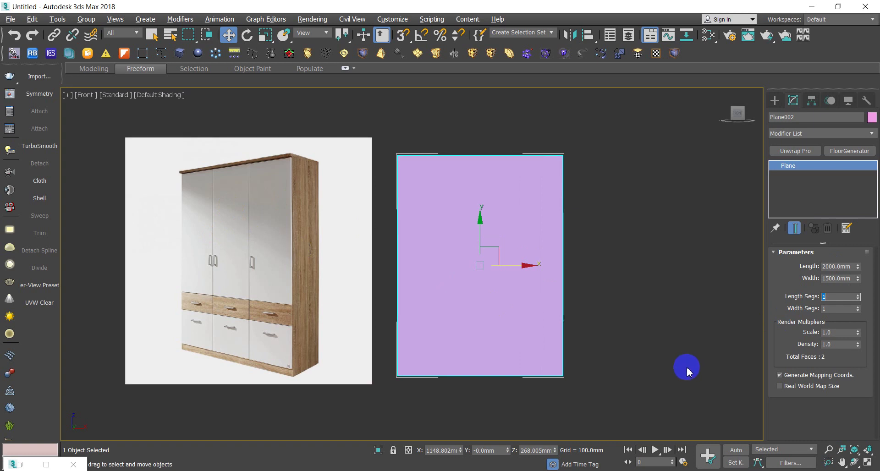
click(687, 372)
click(526, 321)
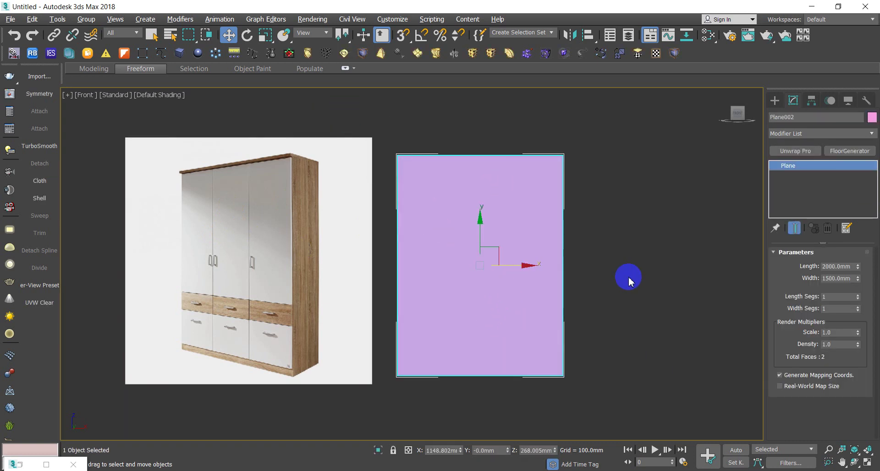
click(531, 271)
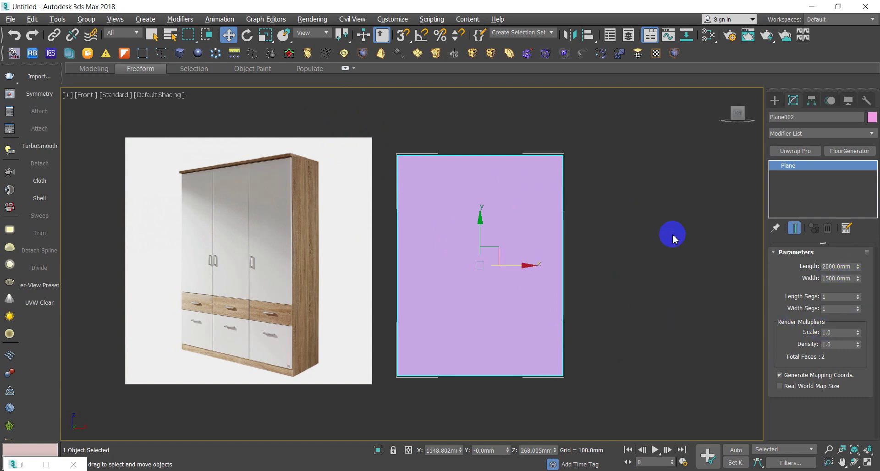
Convert the plane to an editable poly and select its single polygon.
right_click(491, 189)
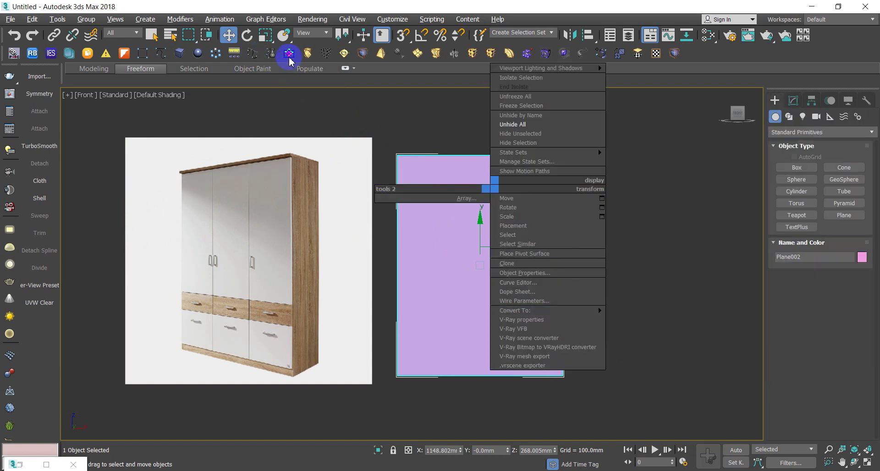
click(289, 54)
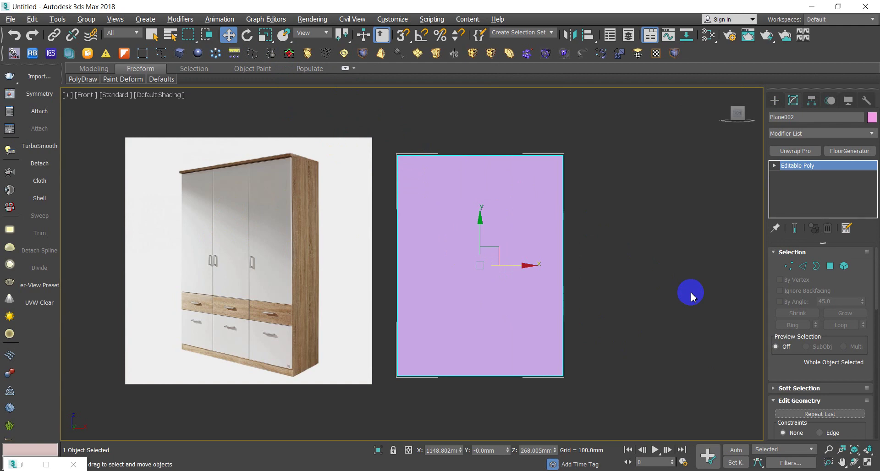
click(834, 275)
click(491, 241)
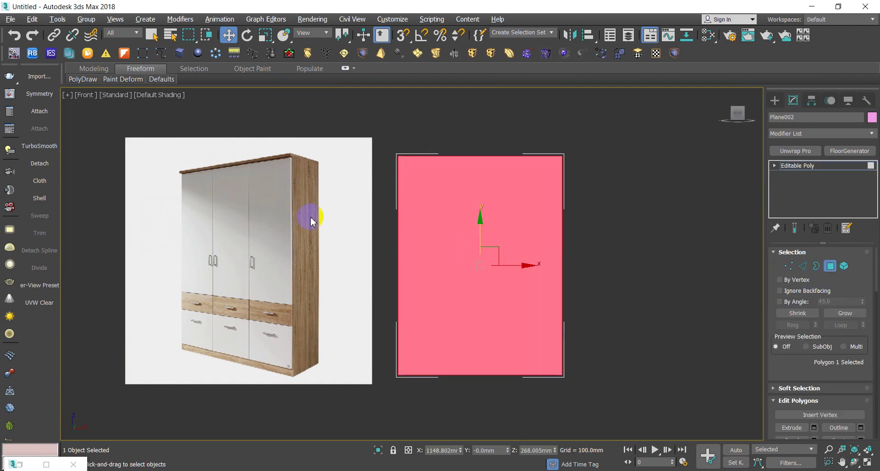
Inset the selected polygon by 18 mm to form a border frame.
scroll(279, 160, up, 2)
scroll(291, 149, down, 2)
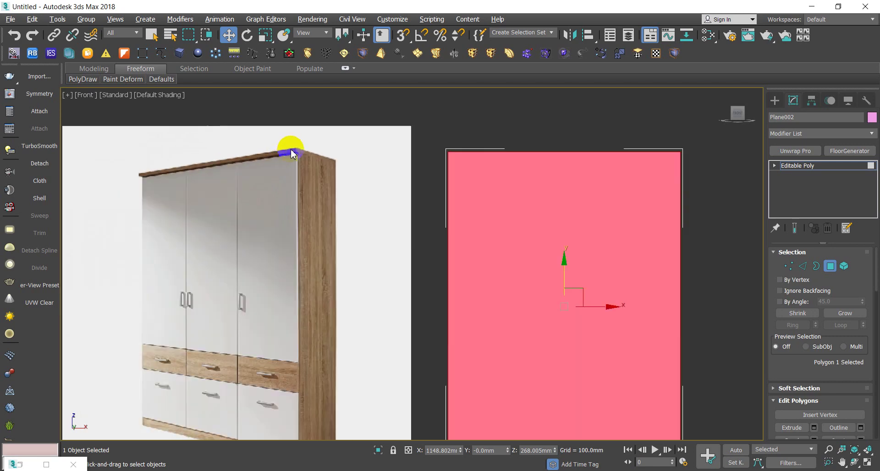
scroll(287, 330, up, 2)
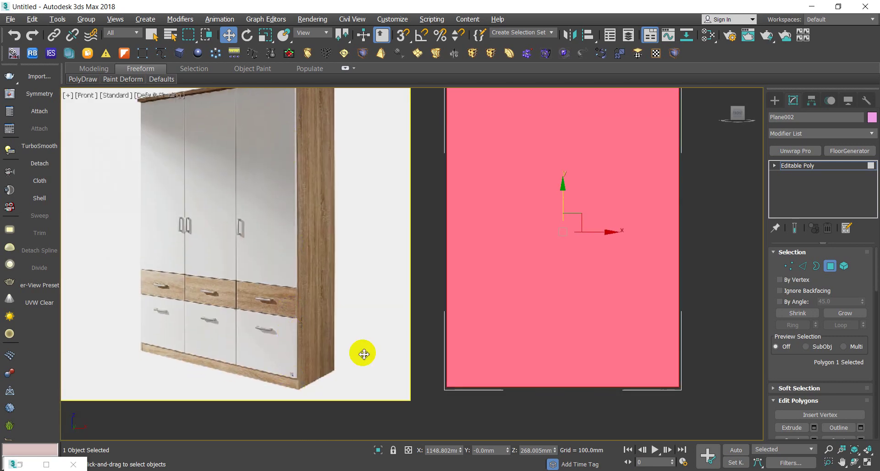
middle_drag(363, 353, 501, 290)
right_click(499, 236)
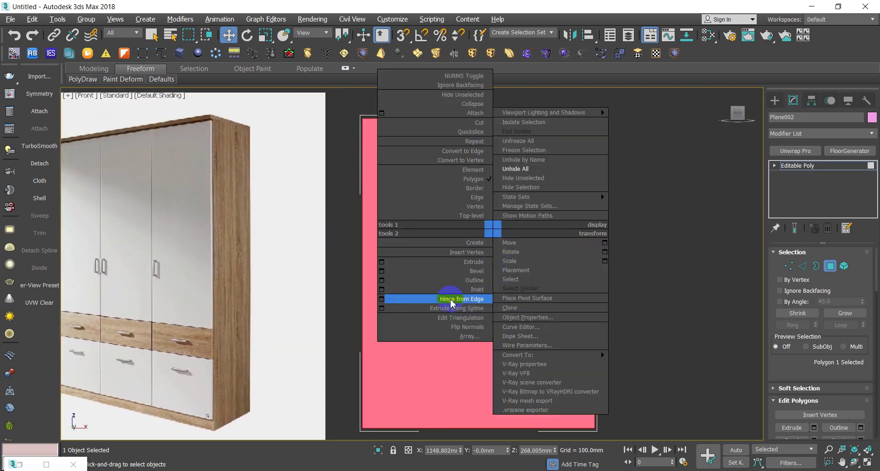
click(382, 290)
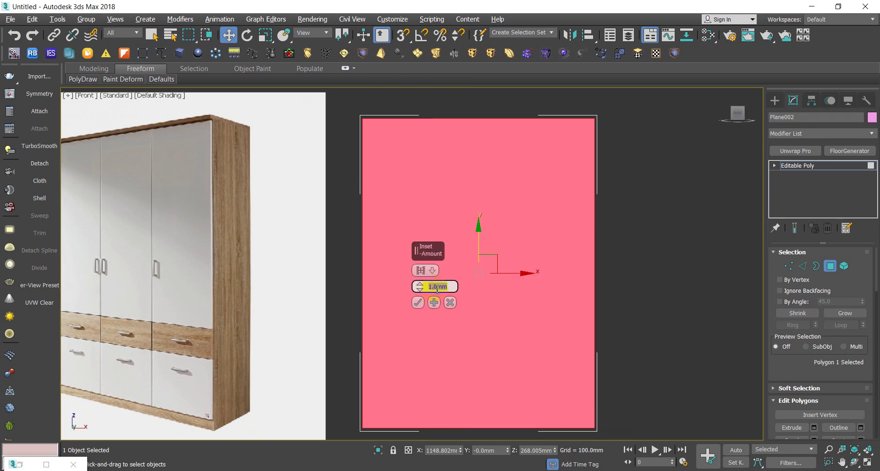
click(418, 303)
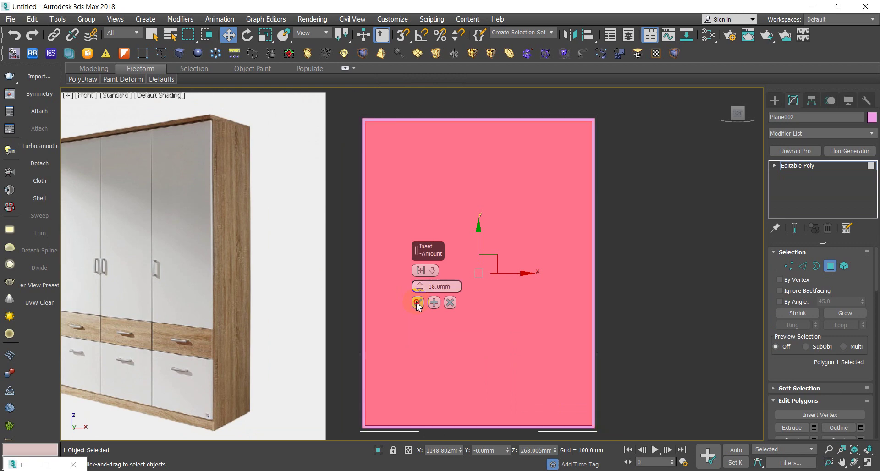
scroll(418, 303, down, 2)
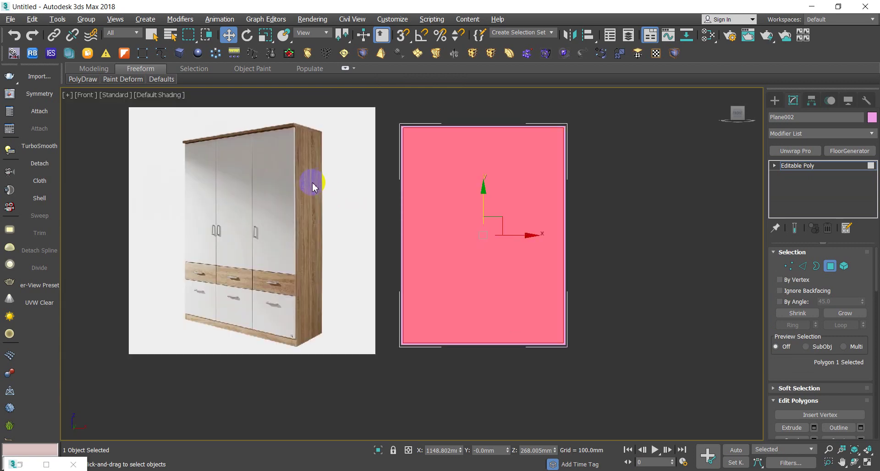
In Vertex mode and wireframe view, select the two inner bottom vertices.
click(789, 267)
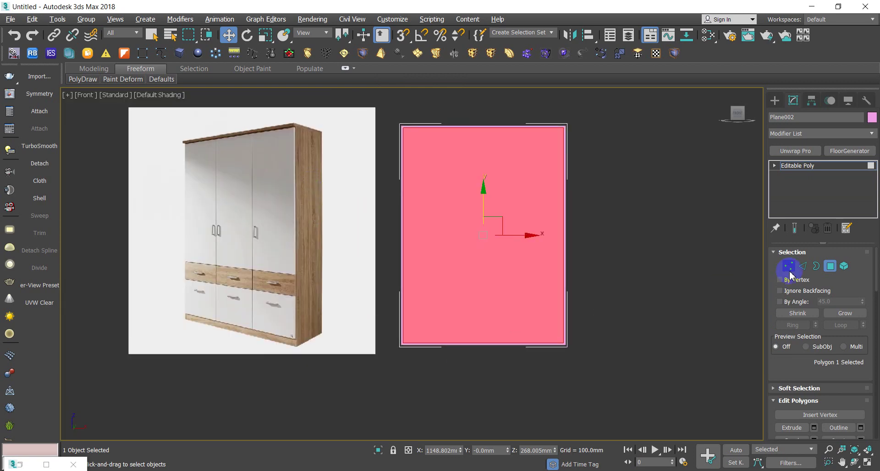
scroll(530, 367, up, 3)
middle_drag(531, 367, 507, 377)
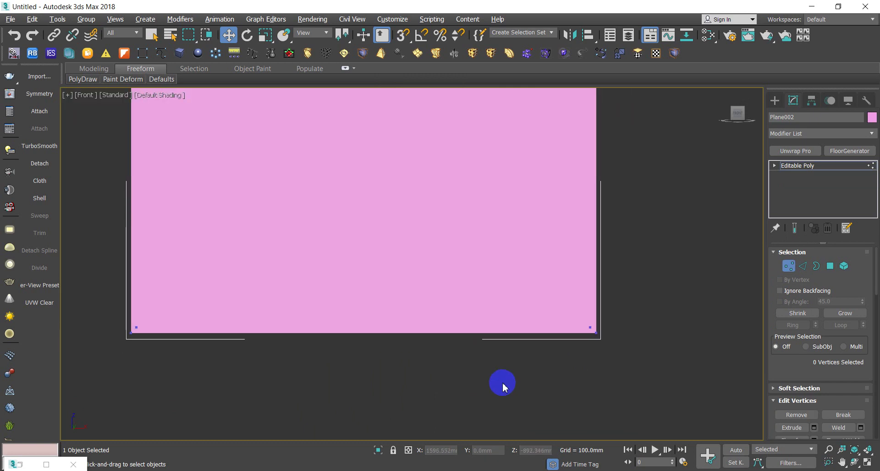
key(F3)
drag(117, 295, 609, 333)
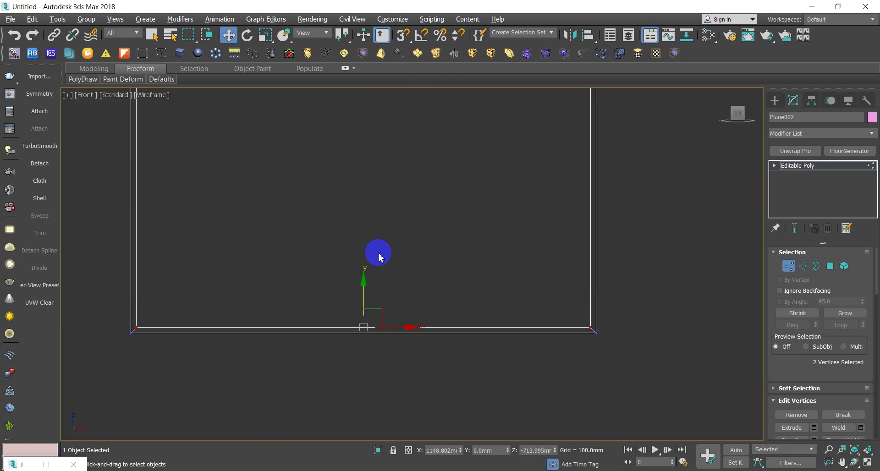
Raise the two inner bottom vertices 82 mm via Move Type-In and return to shaded view.
key(F12)
text(82)
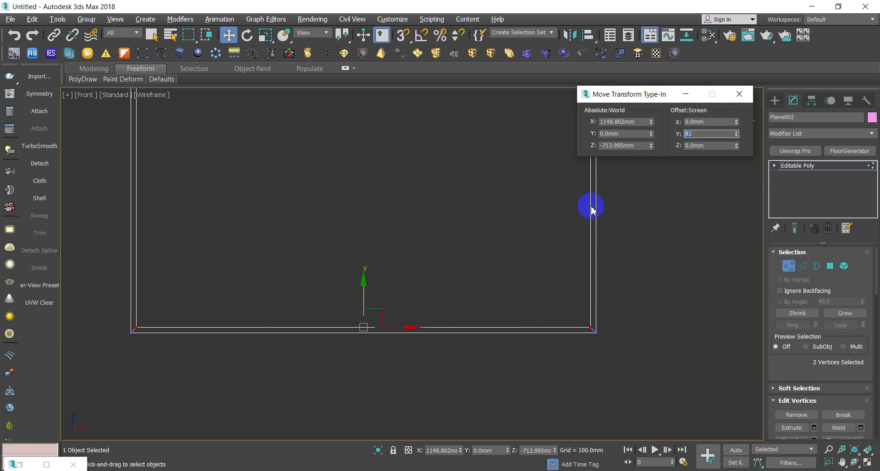
key(Return)
scroll(494, 305, down, 1)
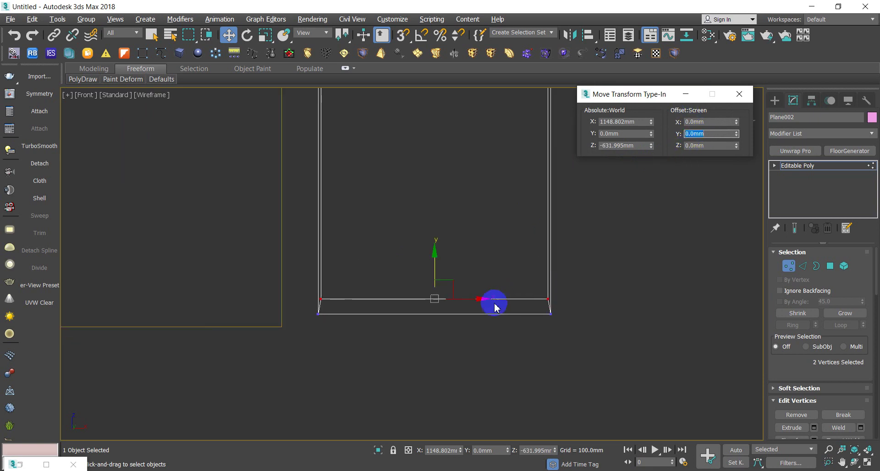
scroll(518, 261, down, 2)
scroll(478, 278, down, 3)
scroll(464, 304, up, 2)
scroll(465, 303, up, 2)
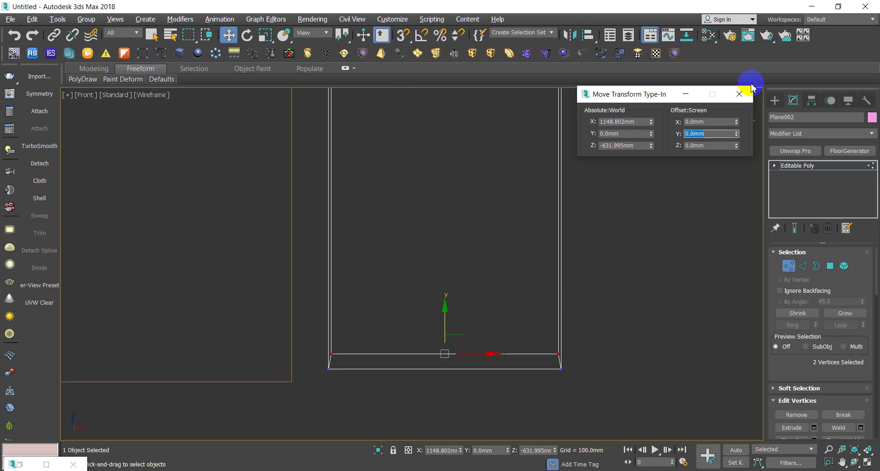
click(740, 94)
key(F3)
Select the inner polygon above the bottom band in Polygon mode.
middle_drag(502, 274, 500, 325)
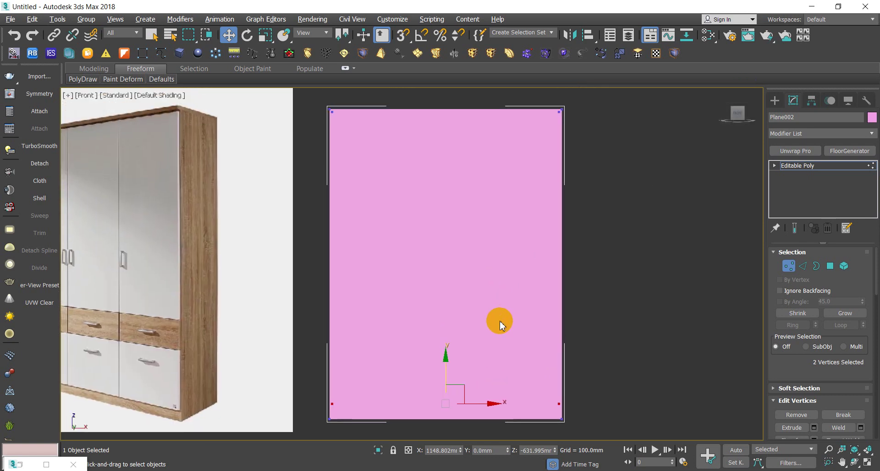
click(830, 266)
click(501, 264)
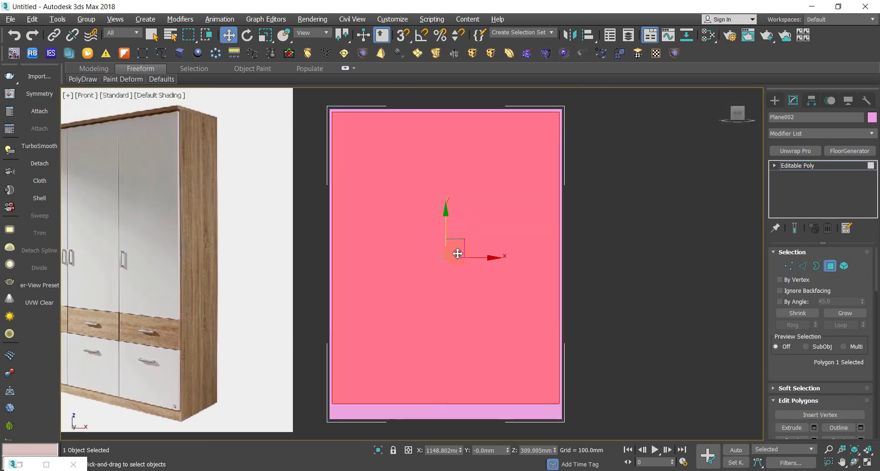
middle_drag(300, 249, 379, 220)
scroll(379, 220, down, 2)
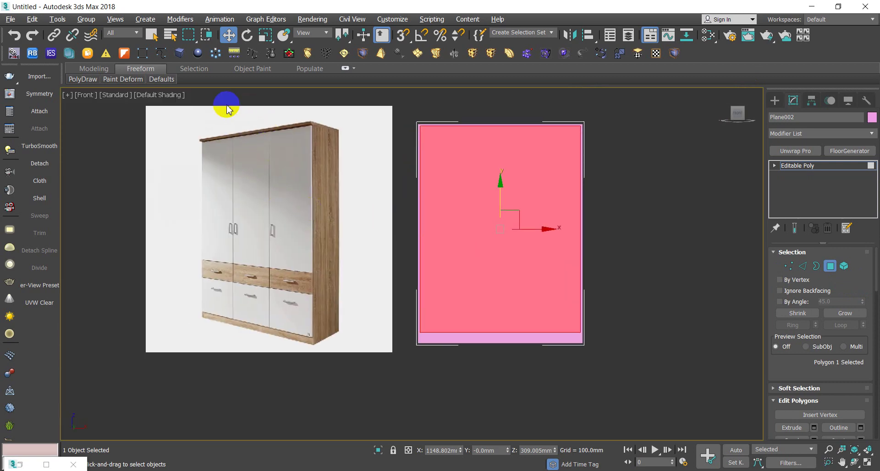
right_click(500, 233)
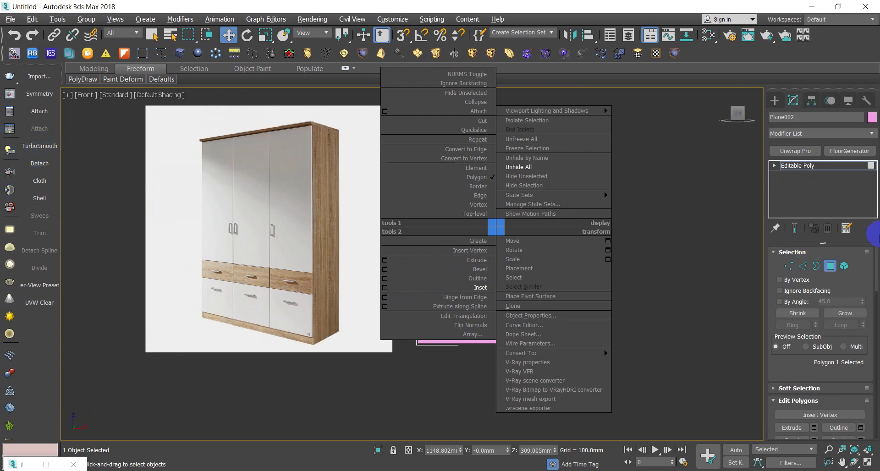
click(874, 257)
drag(874, 281, 876, 329)
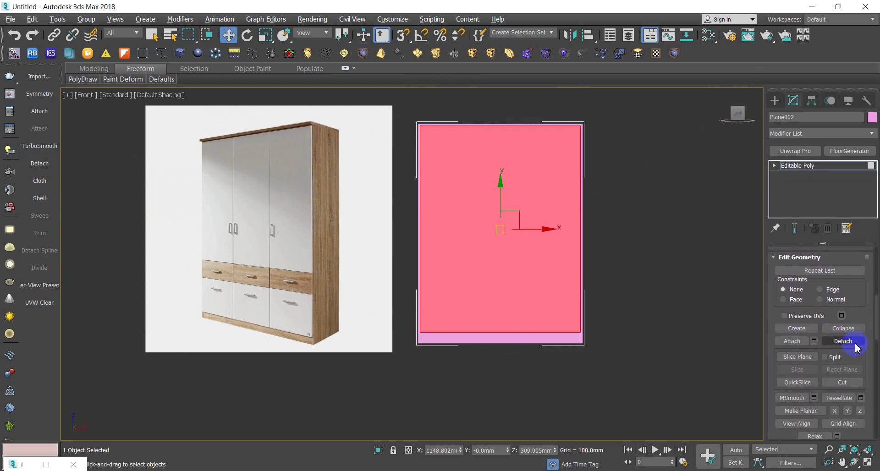
Detach the inner polygon as Object001 and select the new object.
click(59, 168)
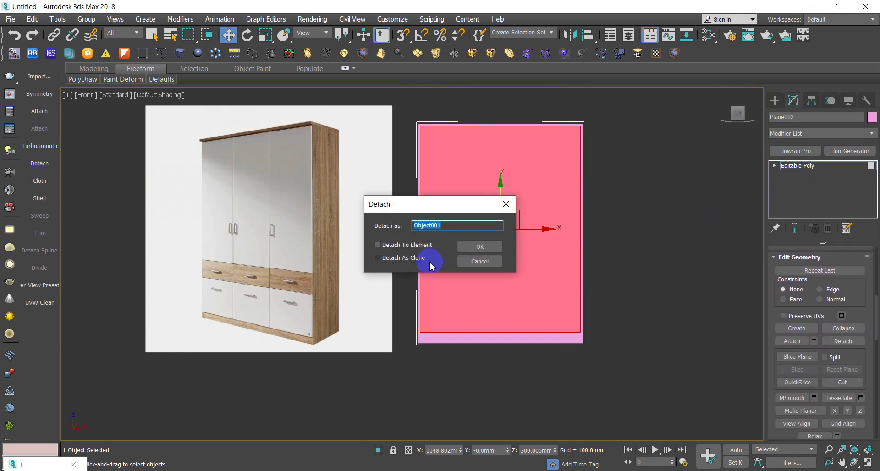
click(478, 247)
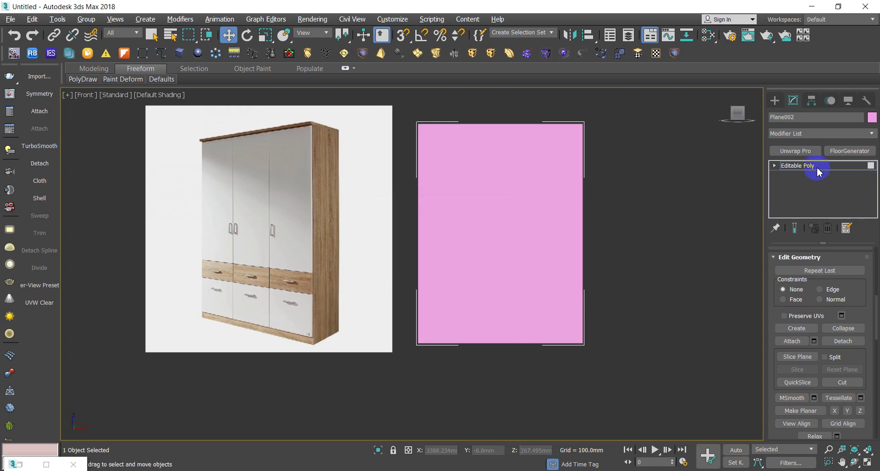
click(819, 172)
click(703, 228)
click(530, 228)
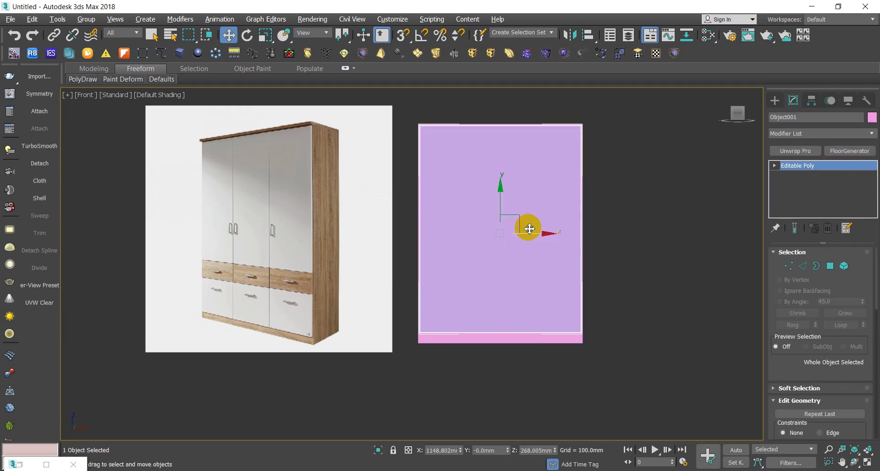
Connect Object001's top and bottom edges with 2 segments, splitting it into three door columns.
click(802, 266)
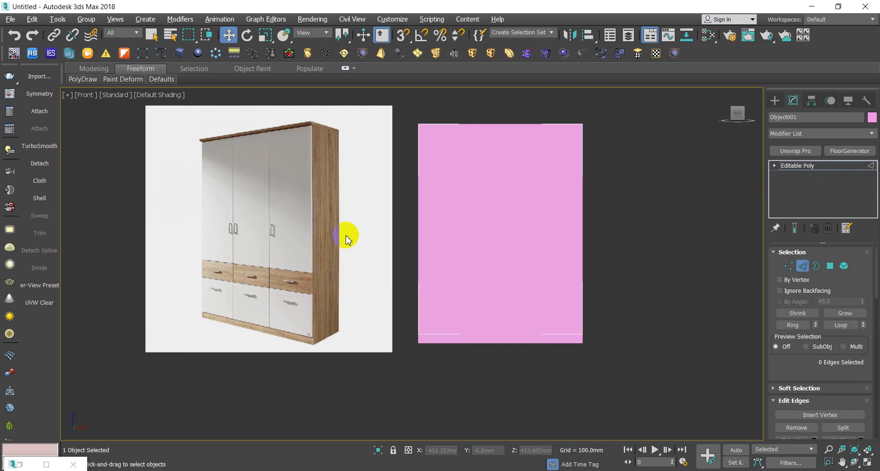
drag(514, 115, 477, 337)
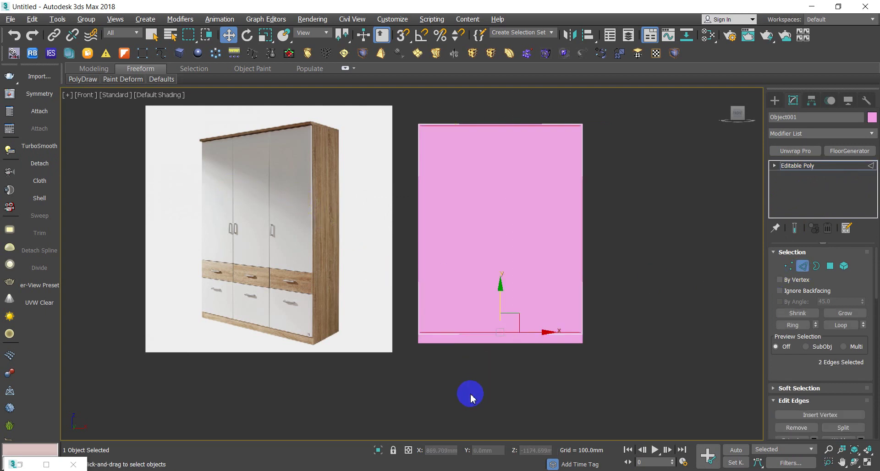
right_click(475, 285)
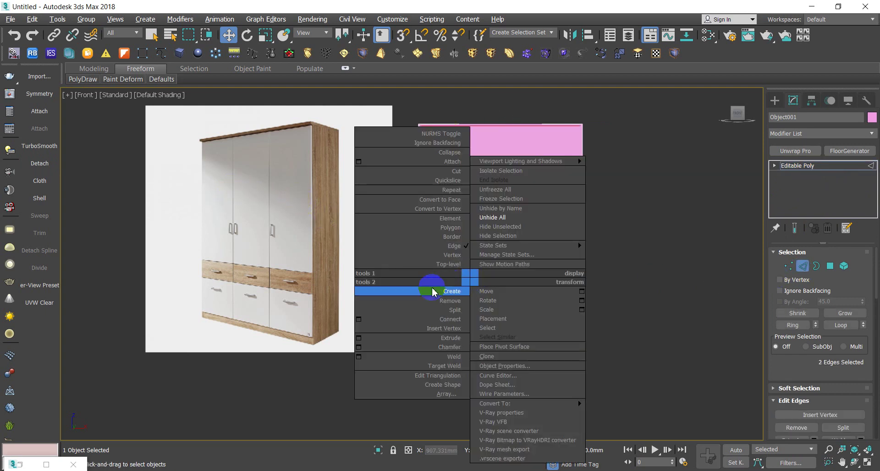
click(359, 320)
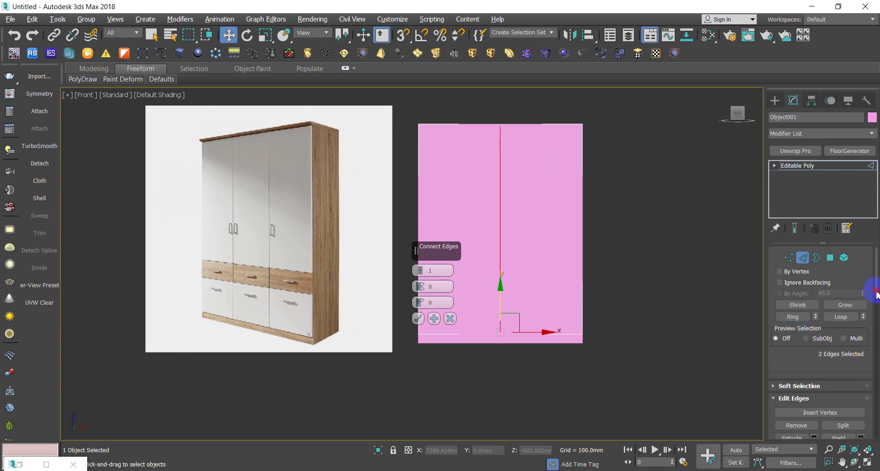
drag(871, 291, 877, 329)
click(852, 310)
text(3)
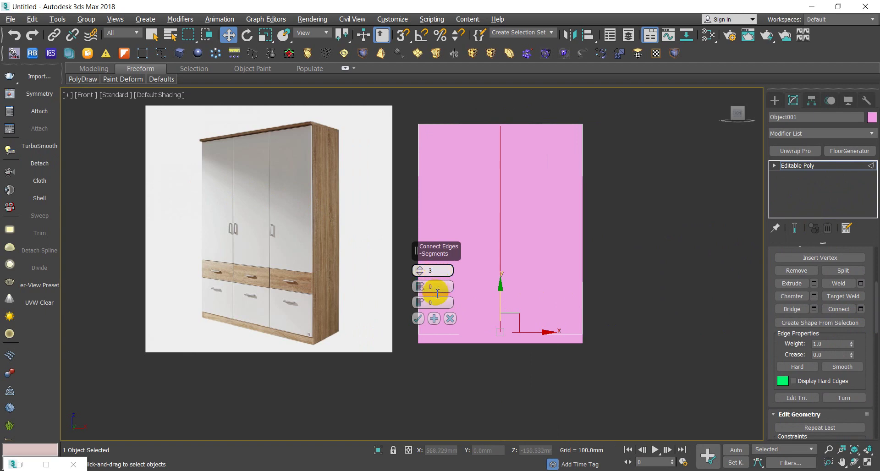
key(Return)
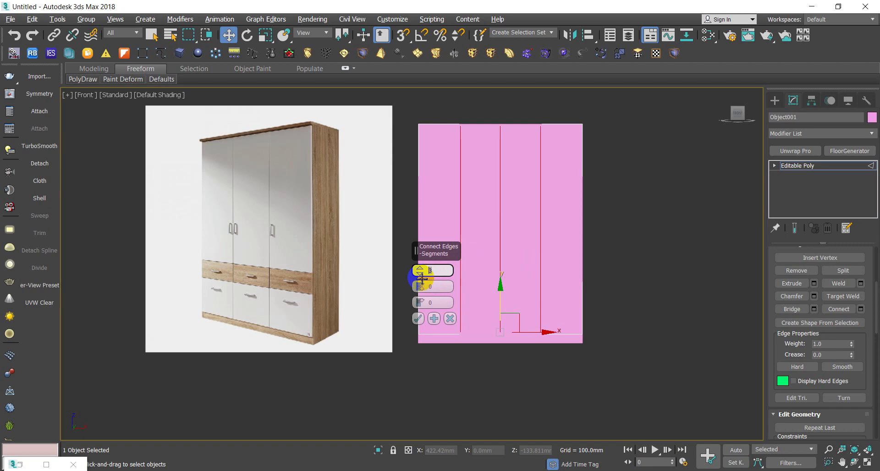
text(2)
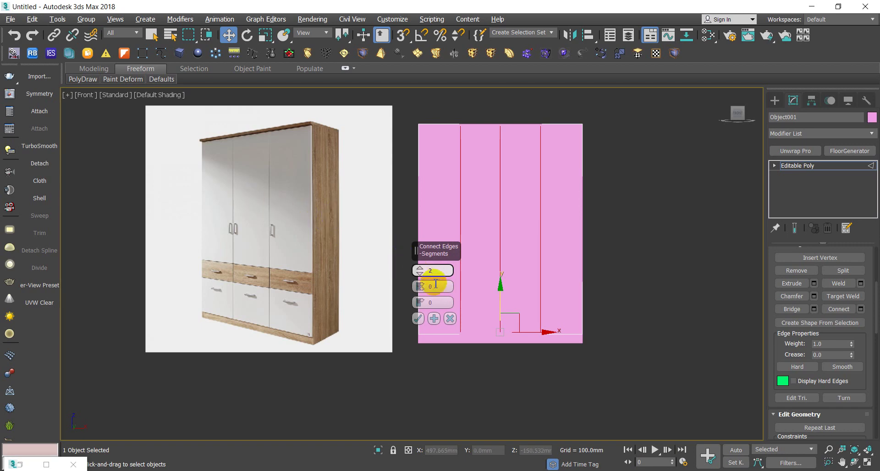
click(439, 286)
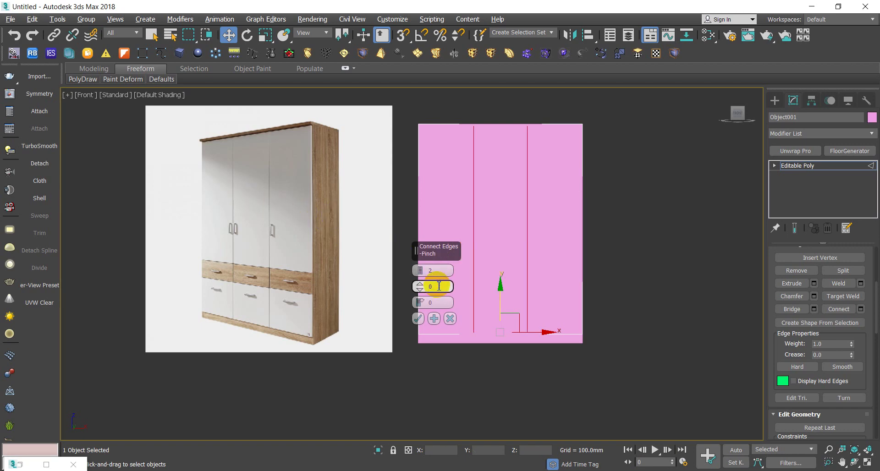
click(418, 318)
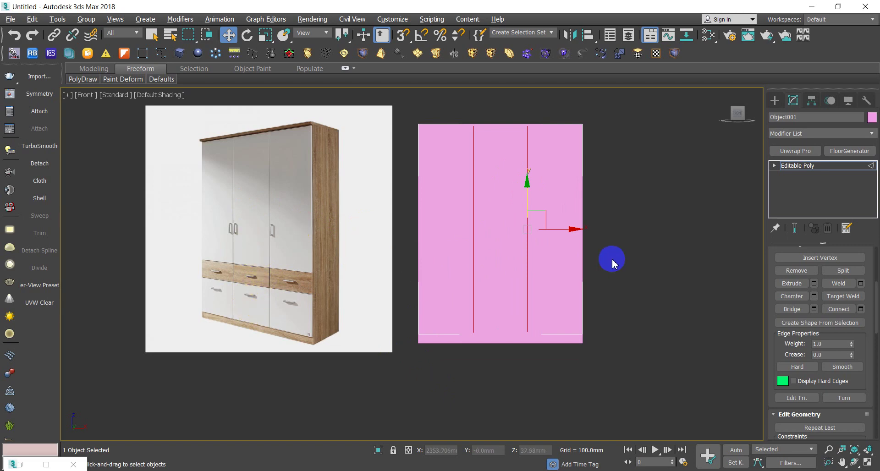
drag(640, 256, 345, 211)
Connect the vertical edges with two horizontal edges and move them lower.
right_click(464, 239)
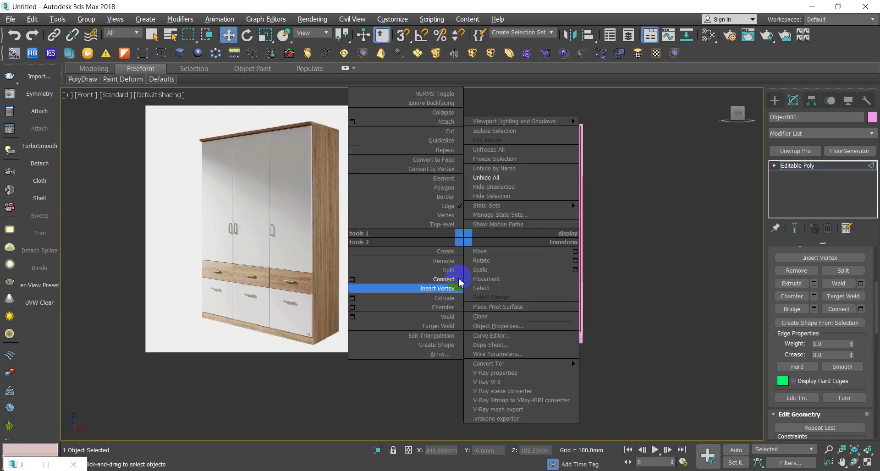
click(352, 279)
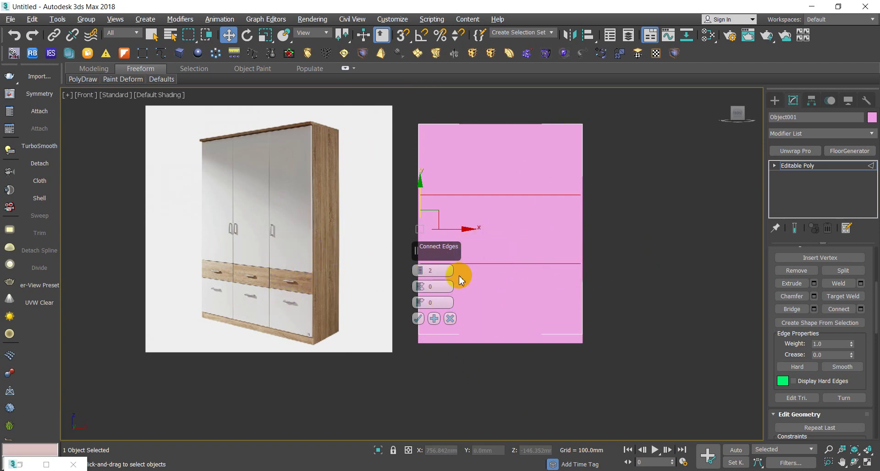
click(422, 322)
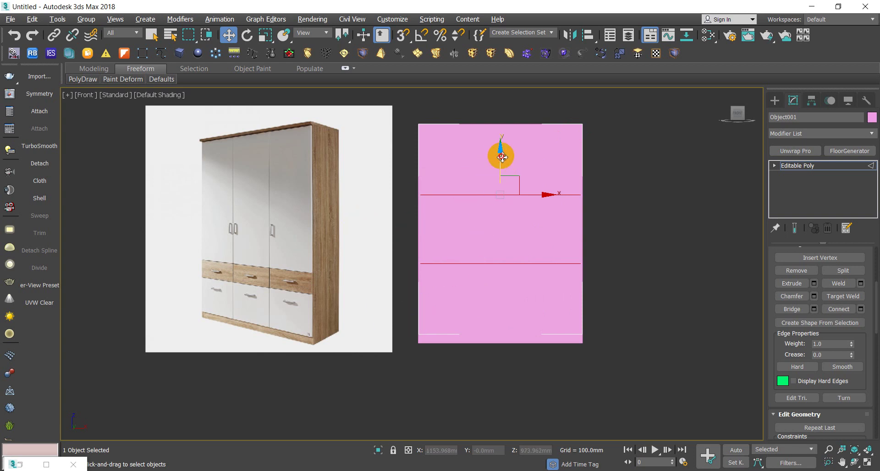
drag(502, 157, 503, 190)
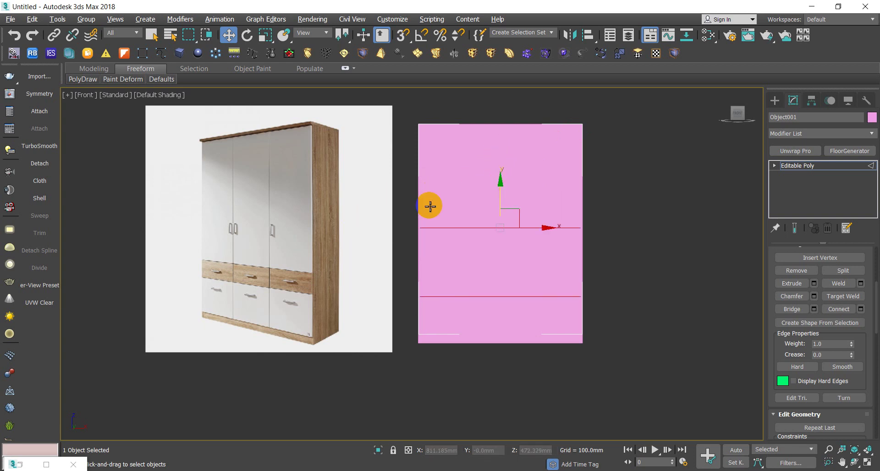
click(480, 229)
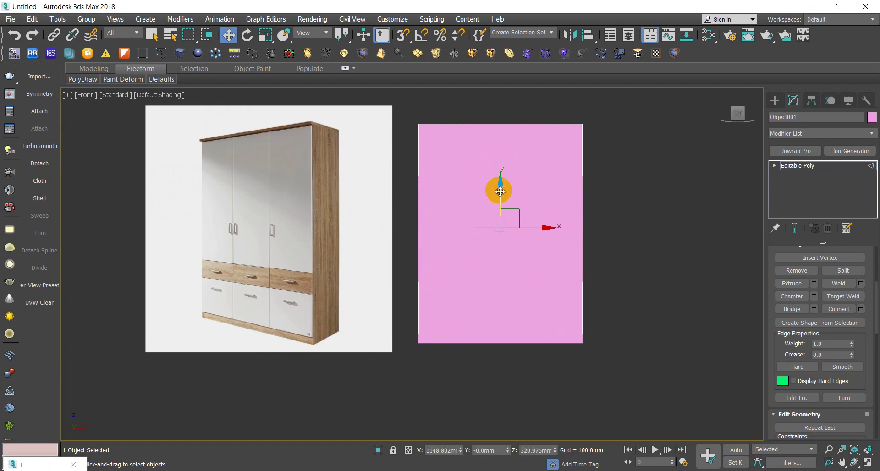
Turn on Edged Faces and lower the middle horizontal edge to the drawer band line.
key(F3)
drag(387, 202, 667, 263)
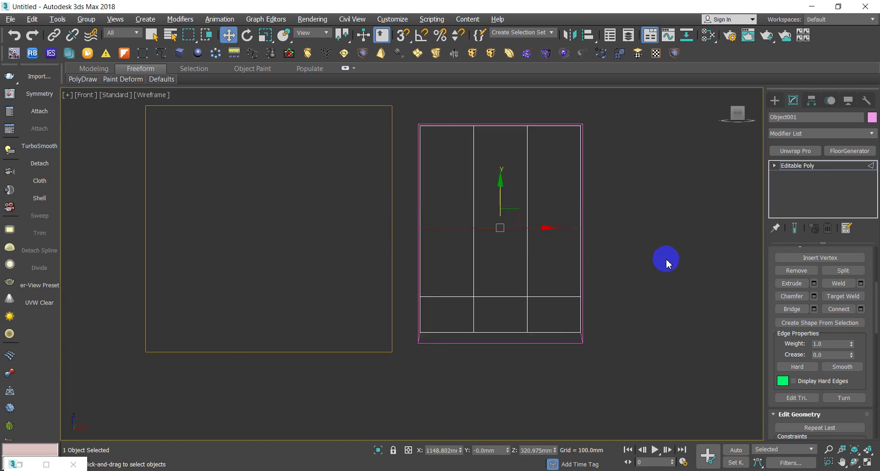
key(F3)
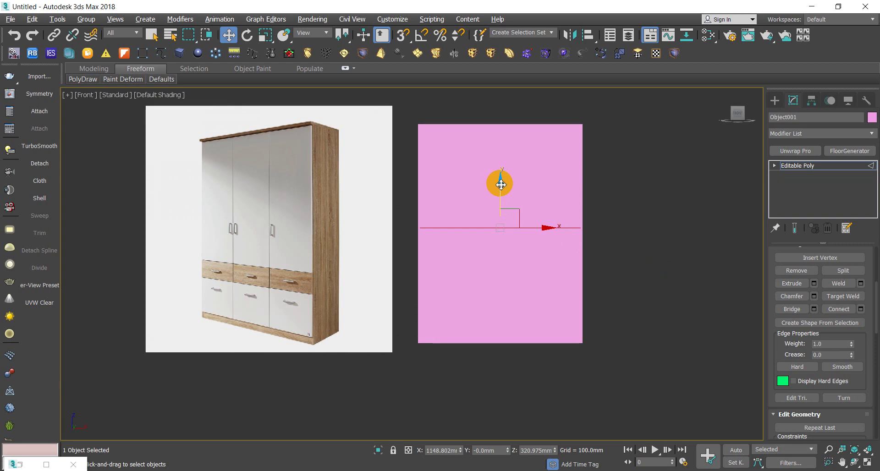
key(F4)
drag(500, 187, 503, 236)
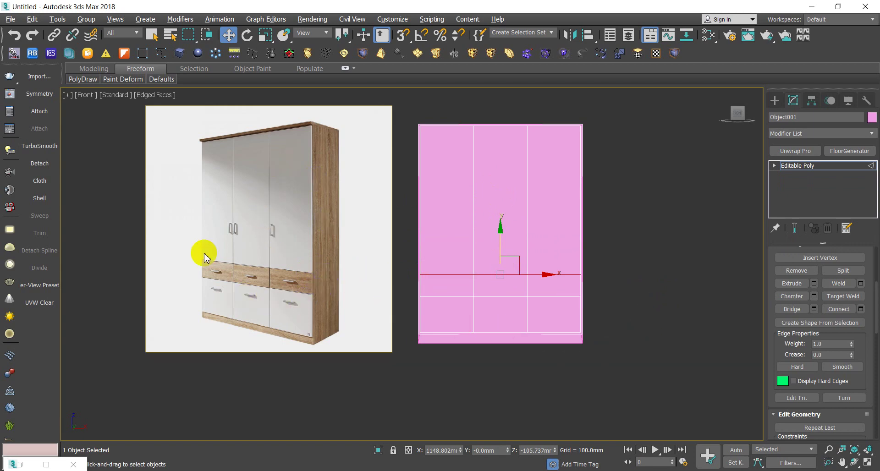
Clear the edge selection, go to Polygon level and box-select all nine plane polygons.
right_click(688, 326)
click(690, 329)
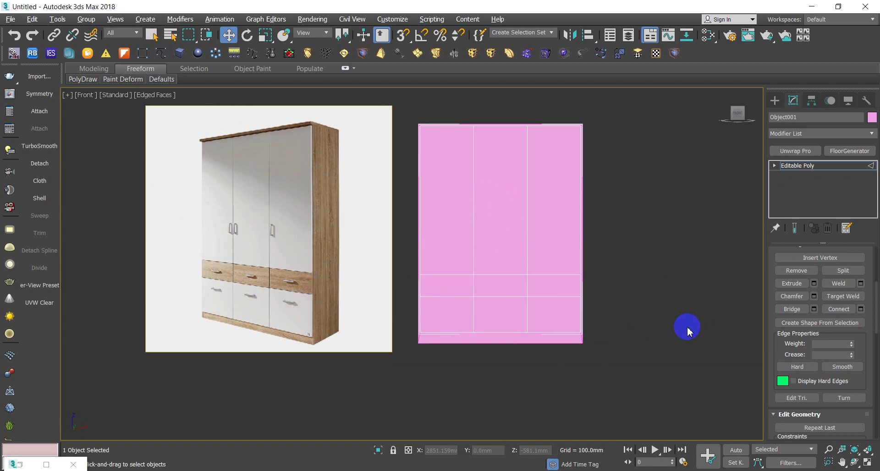
click(404, 120)
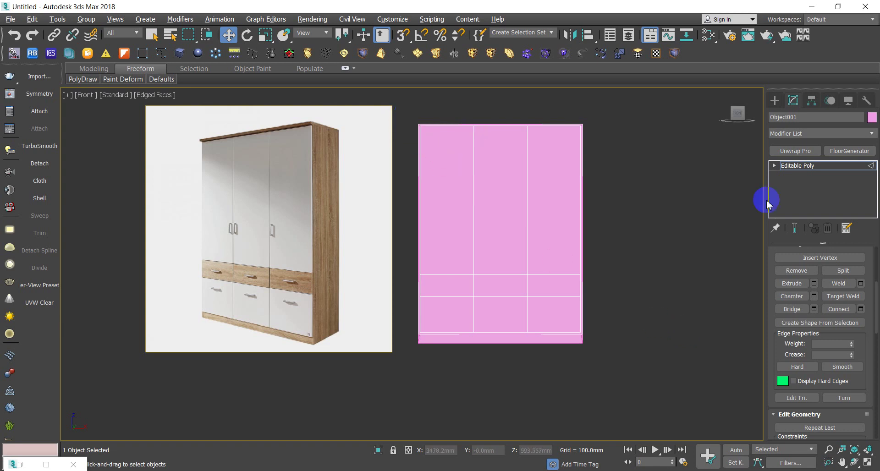
click(775, 166)
click(800, 185)
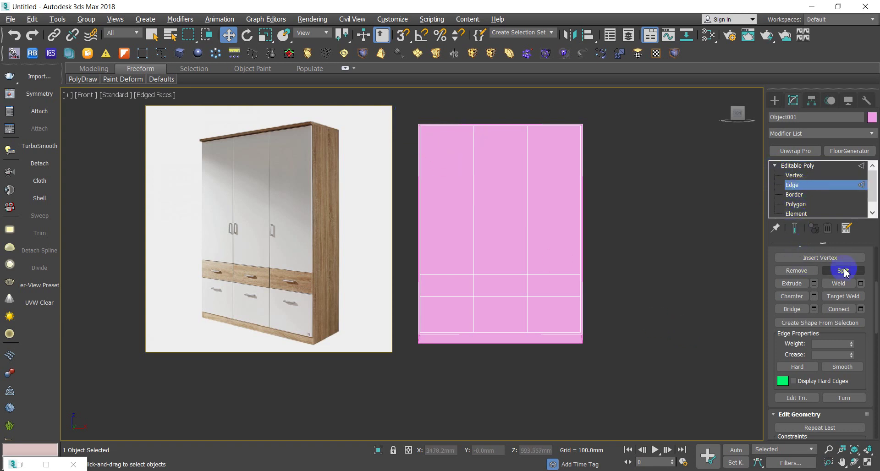
scroll(870, 289, up, 3)
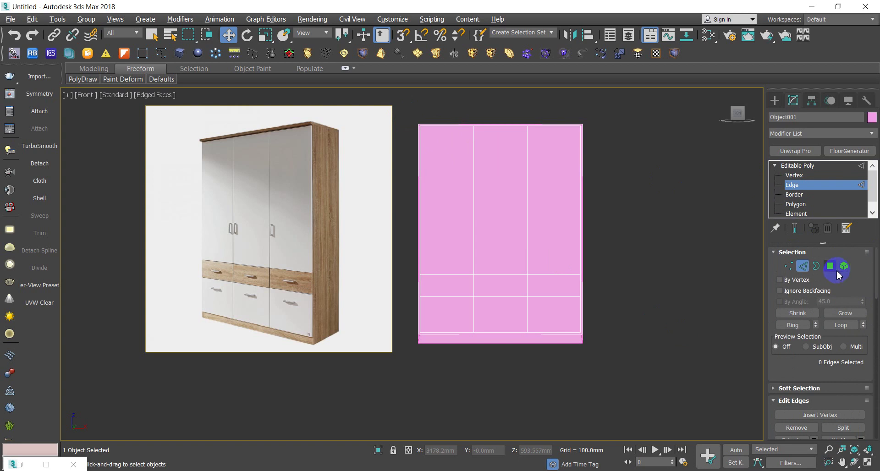
click(834, 271)
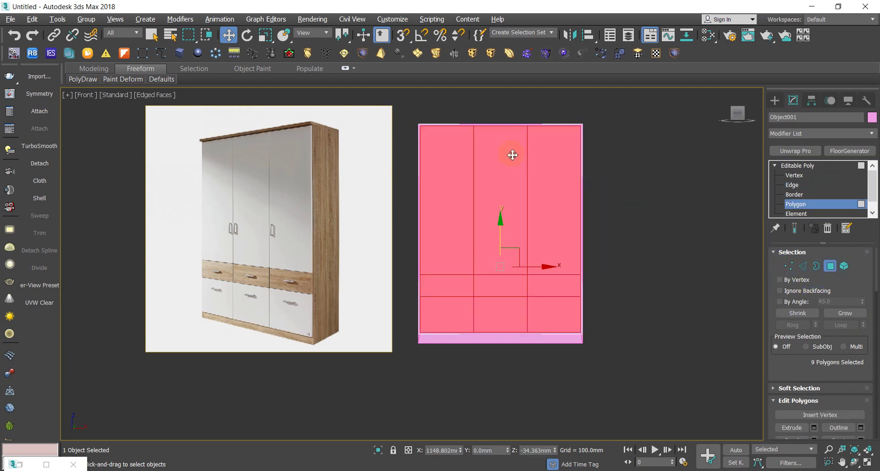
drag(426, 123, 641, 360)
Inset the nine selected polygons by 3 mm using the Group inset type.
right_click(473, 222)
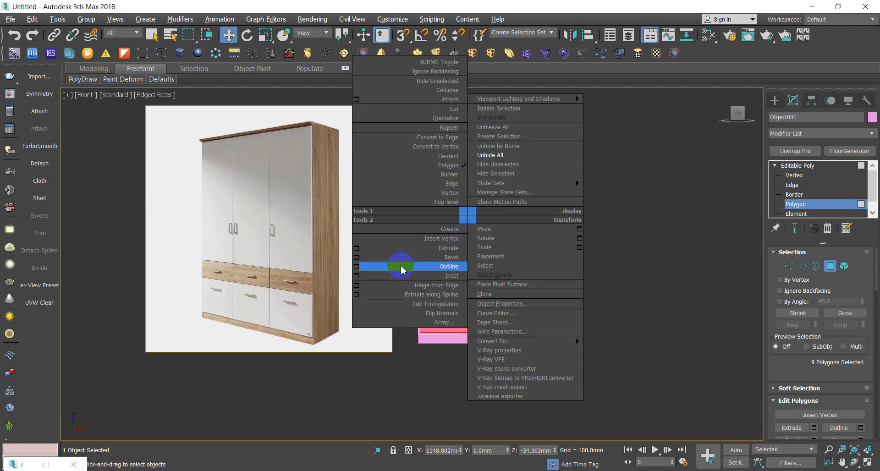
click(356, 275)
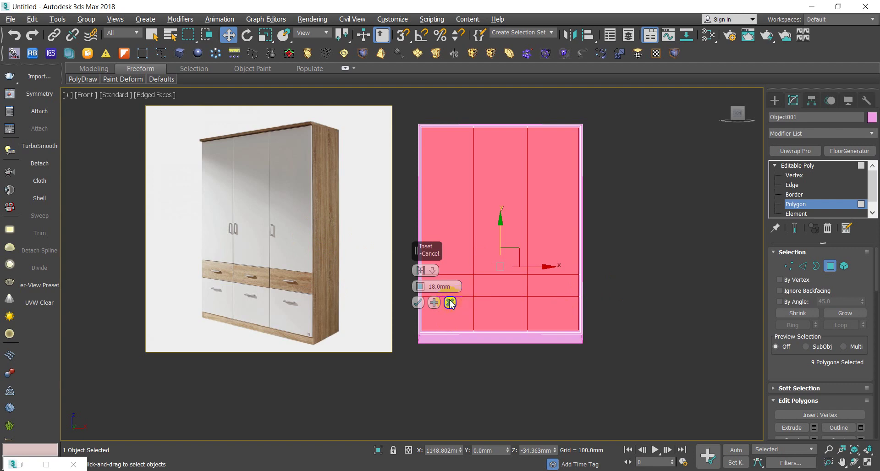
click(432, 273)
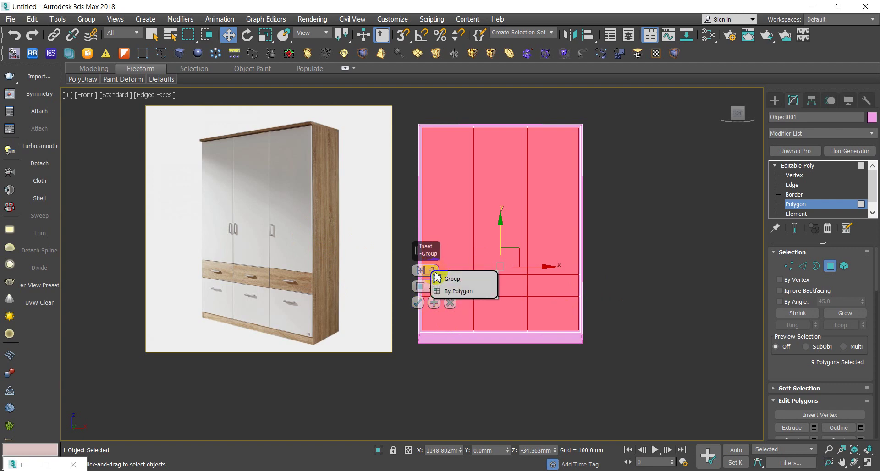
click(458, 280)
text(3)
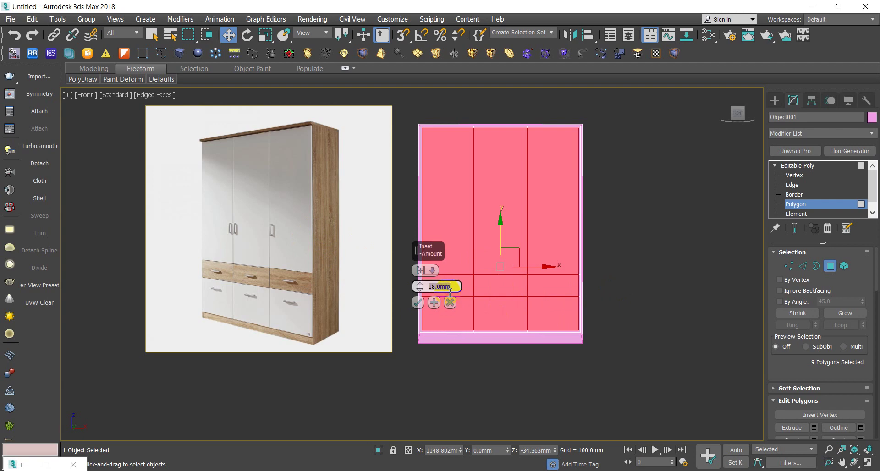
click(418, 304)
scroll(574, 170, up, 3)
Zoom in on the wardrobe front to inspect the inset border up close.
scroll(579, 121, up, 2)
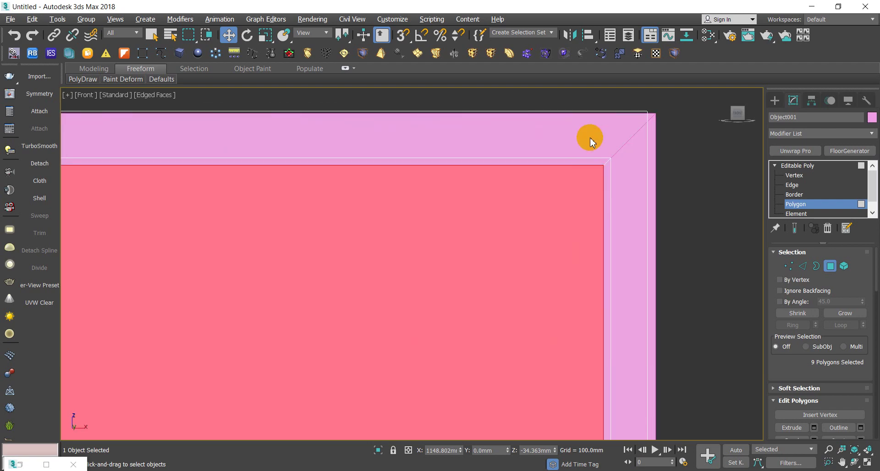
scroll(590, 138, up, 2)
scroll(619, 196, down, 2)
scroll(505, 124, down, 2)
scroll(367, 147, down, 1)
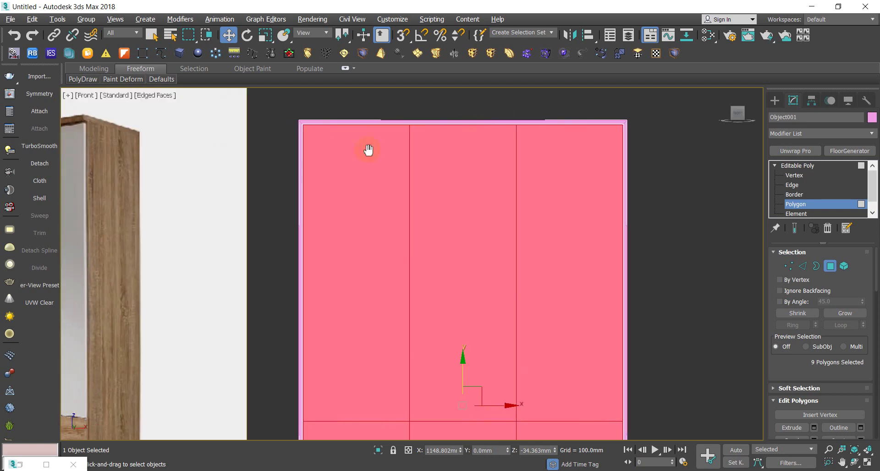
scroll(303, 126, up, 4)
scroll(302, 127, up, 3)
scroll(312, 210, down, 2)
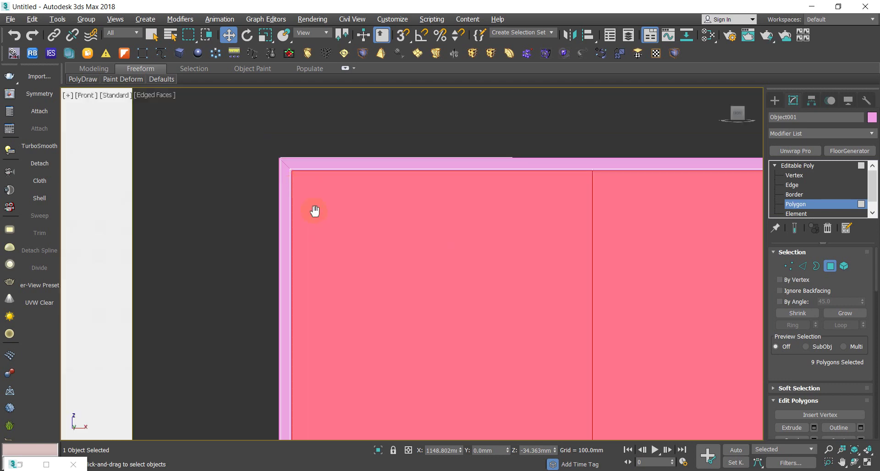
scroll(346, 173, down, 1)
scroll(373, 122, down, 2)
scroll(423, 264, up, 2)
scroll(320, 287, up, 2)
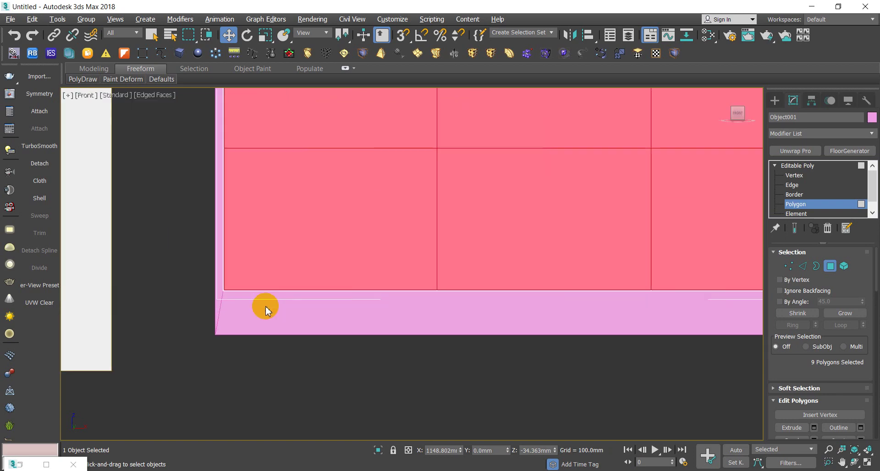
middle_drag(293, 293, 327, 351)
scroll(327, 350, down, 4)
scroll(338, 313, up, 1)
scroll(455, 271, down, 1)
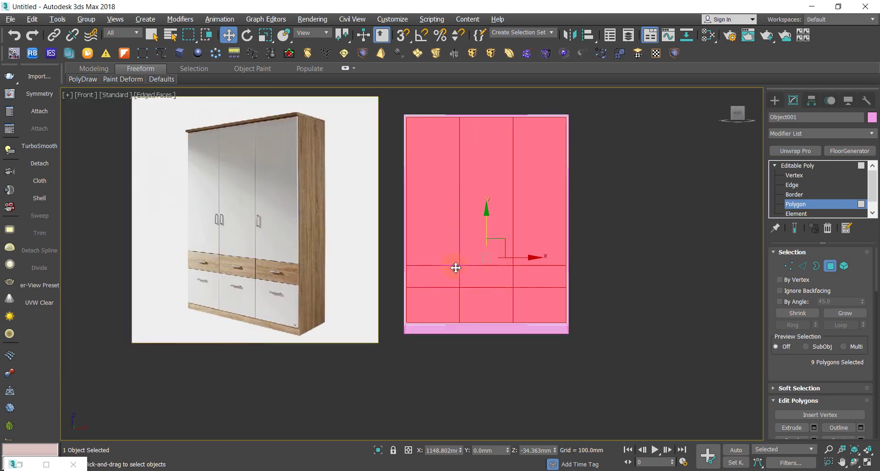
scroll(458, 271, up, 2)
scroll(459, 273, up, 1)
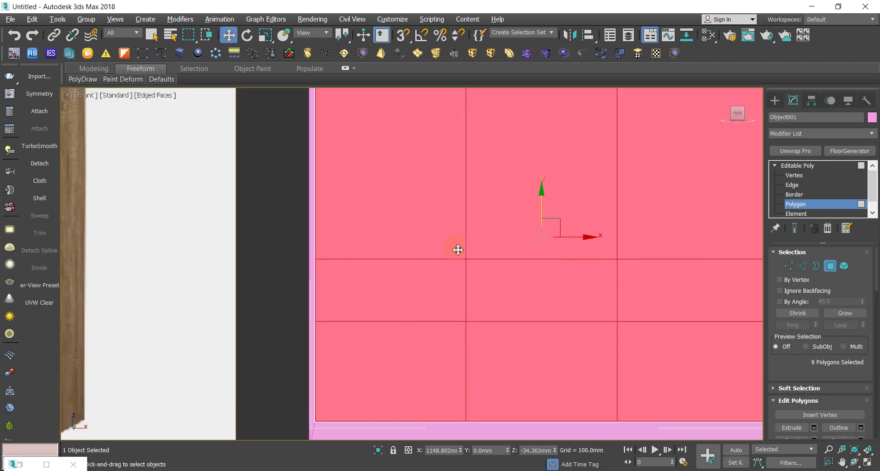
Redo the inset By Polygon at 3.0mm so every panel gets its own gap.
right_drag(429, 199, 313, 262)
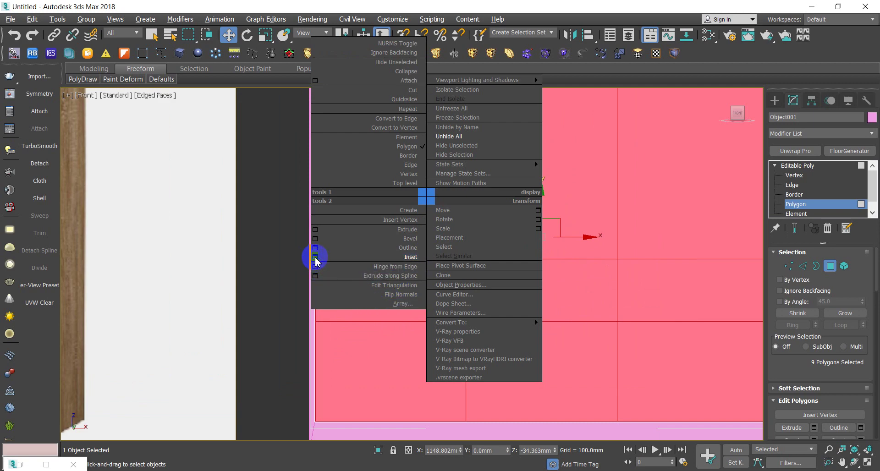
click(316, 258)
click(432, 271)
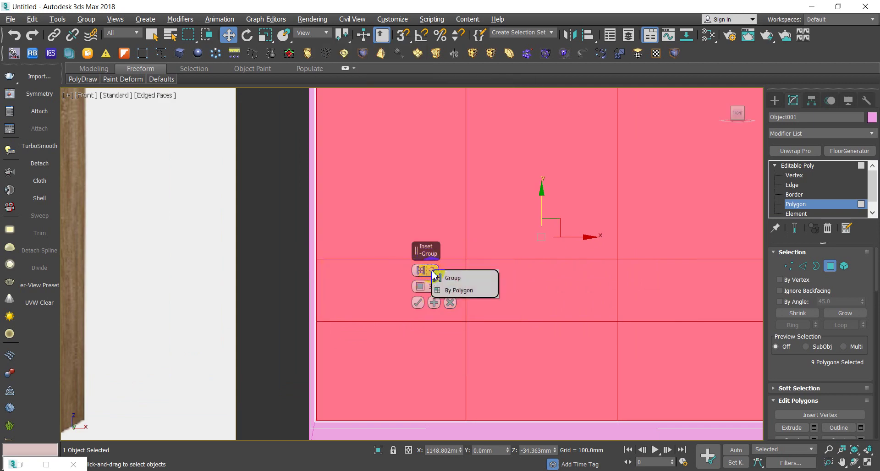
click(458, 290)
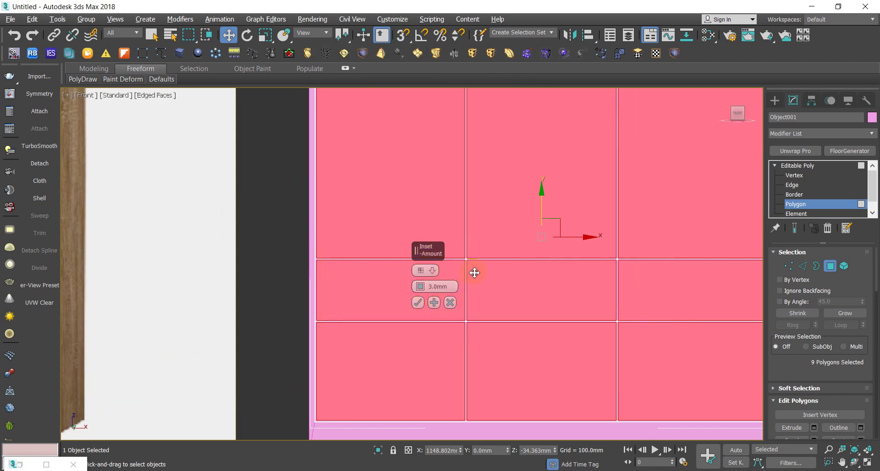
scroll(491, 258, up, 4)
scroll(403, 269, up, 5)
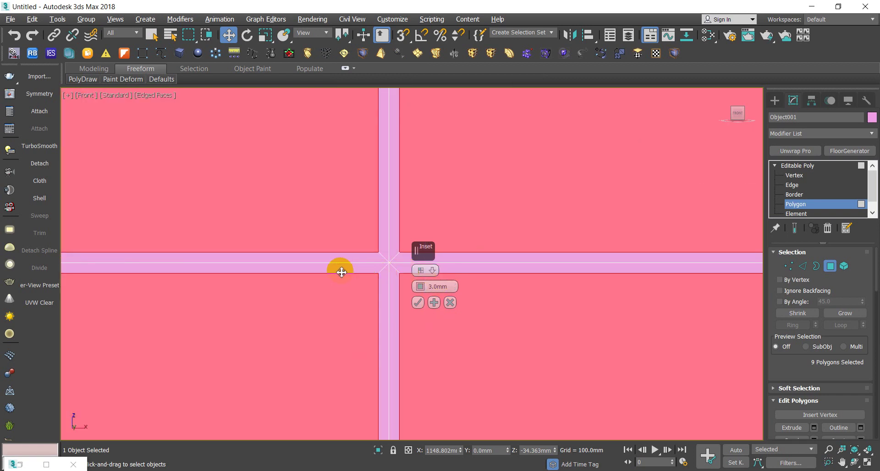
scroll(341, 253, down, 3)
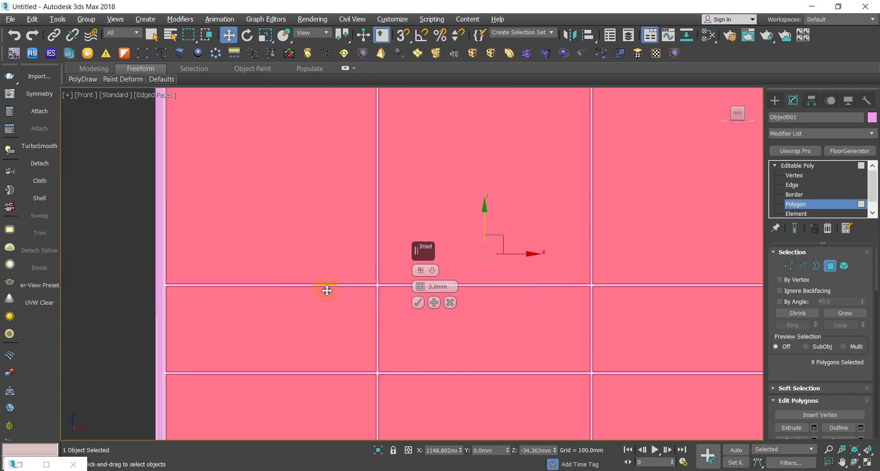
scroll(239, 274, up, 4)
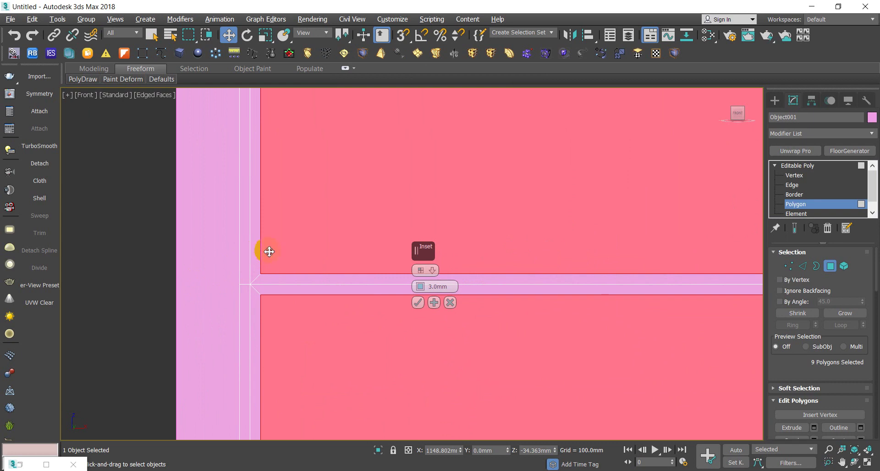
scroll(275, 282, down, 3)
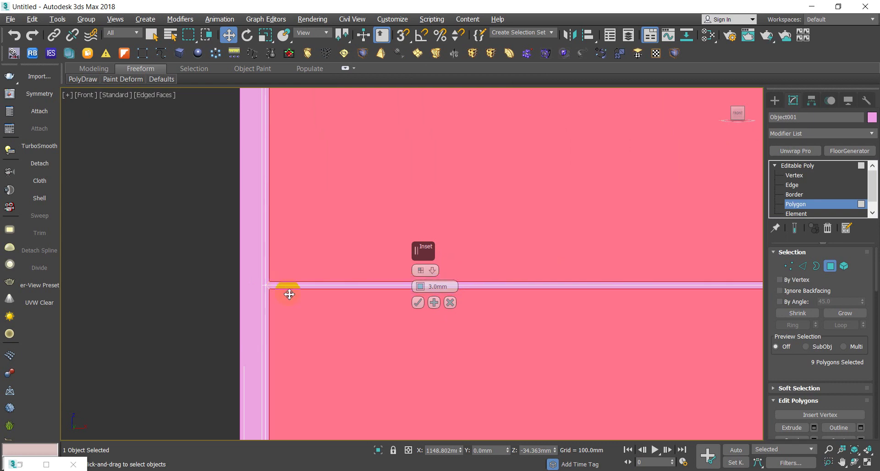
click(418, 303)
scroll(324, 281, down, 3)
scroll(348, 287, down, 4)
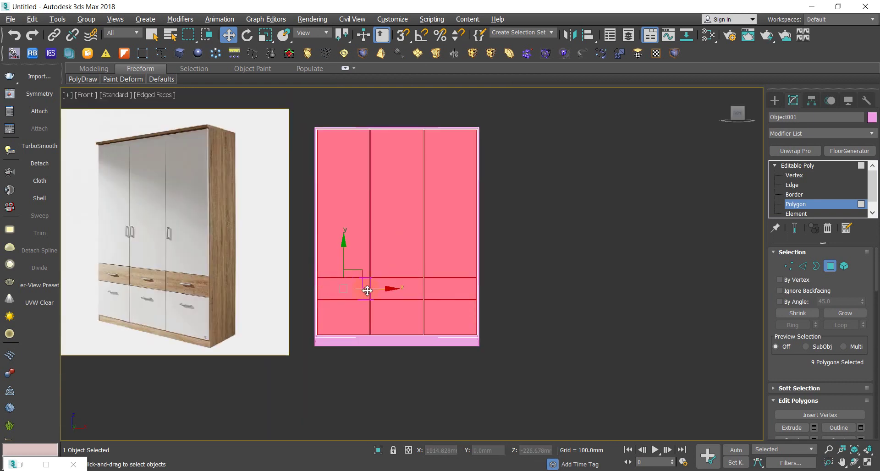
Detach the nine inset panel polygons as Object002 and exit Polygon level.
click(41, 164)
click(487, 249)
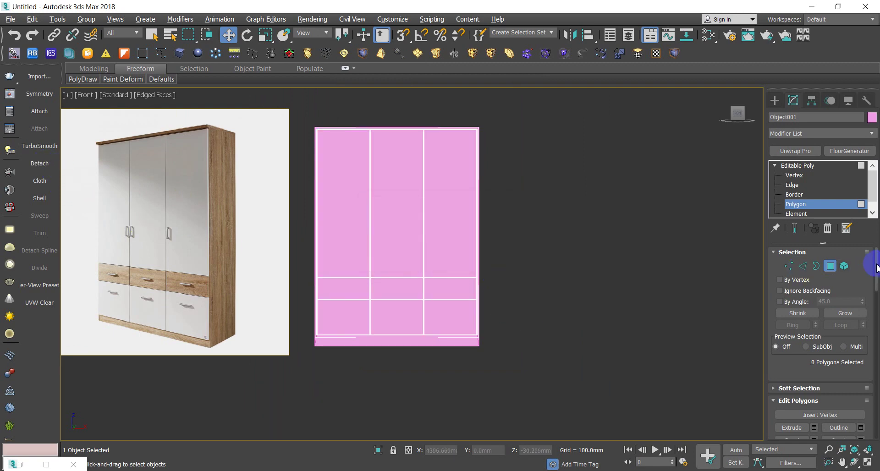
click(835, 266)
click(834, 266)
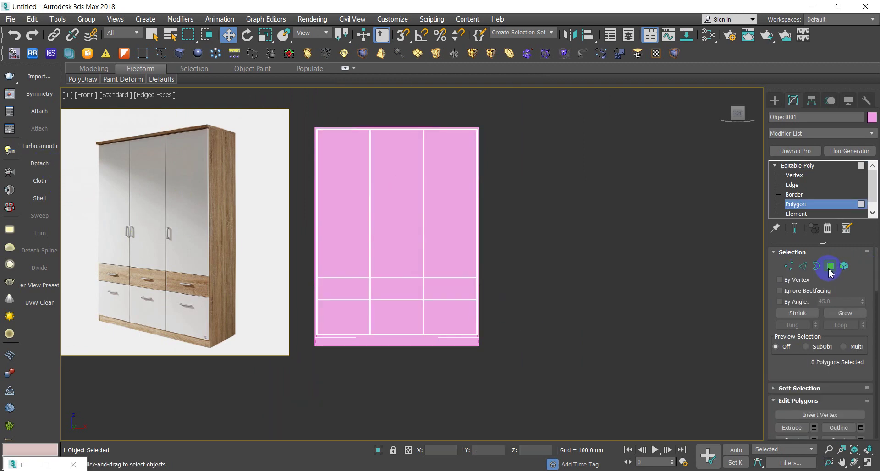
click(835, 266)
Select Object001 to check it, then clear the selection.
click(613, 276)
scroll(454, 295, up, 8)
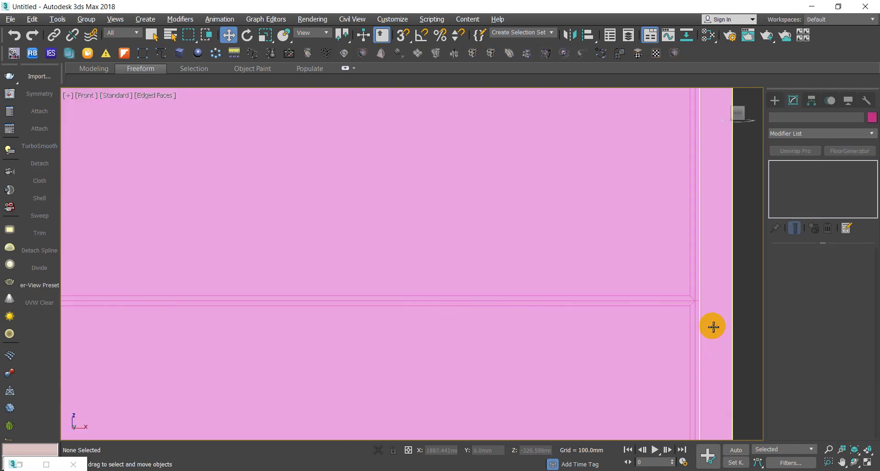
scroll(679, 282, up, 3)
click(679, 282)
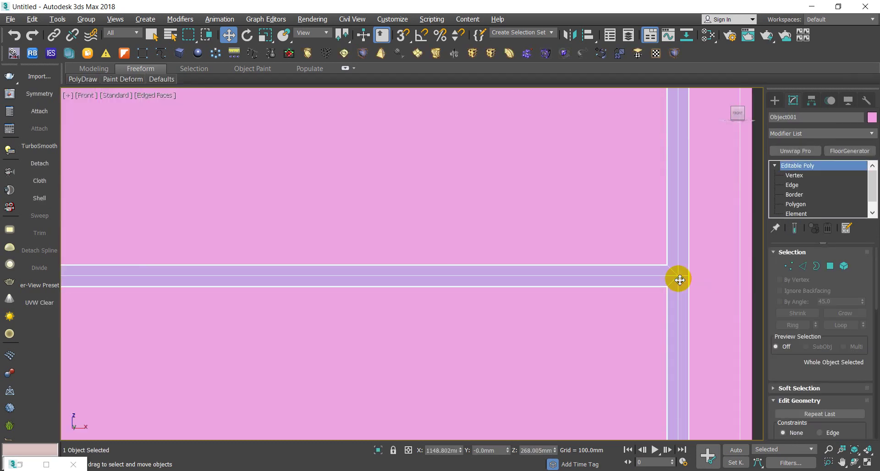
click(680, 280)
scroll(642, 279, down, 8)
scroll(474, 287, up, 3)
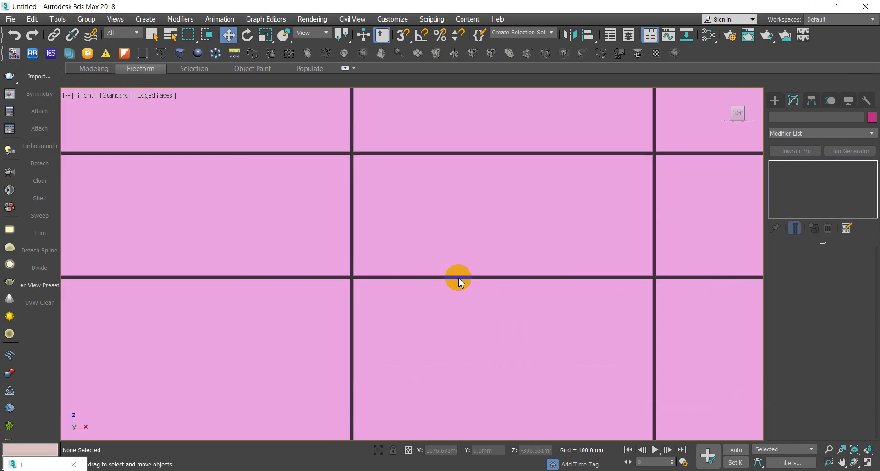
scroll(459, 278, down, 8)
View the wardrobe at an angle beside the reference and select the pink Plane002.
middle_drag(429, 278, 453, 346)
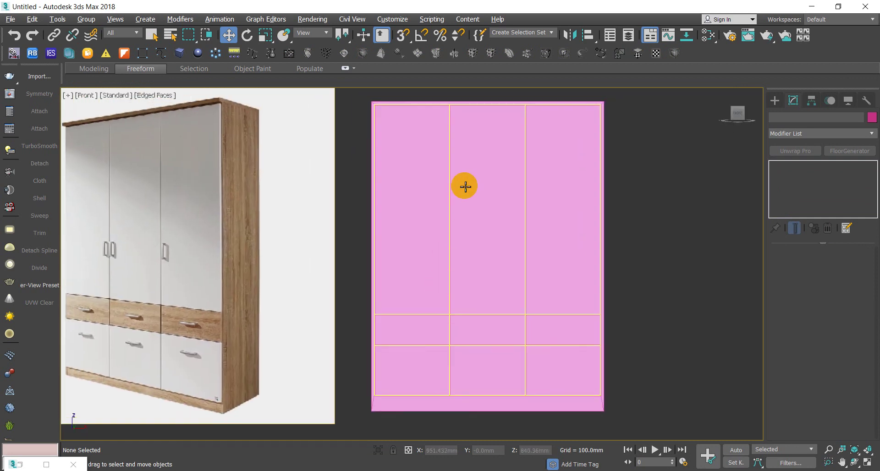
scroll(465, 186, up, 8)
middle_drag(367, 96, 318, 205)
scroll(440, 152, down, 8)
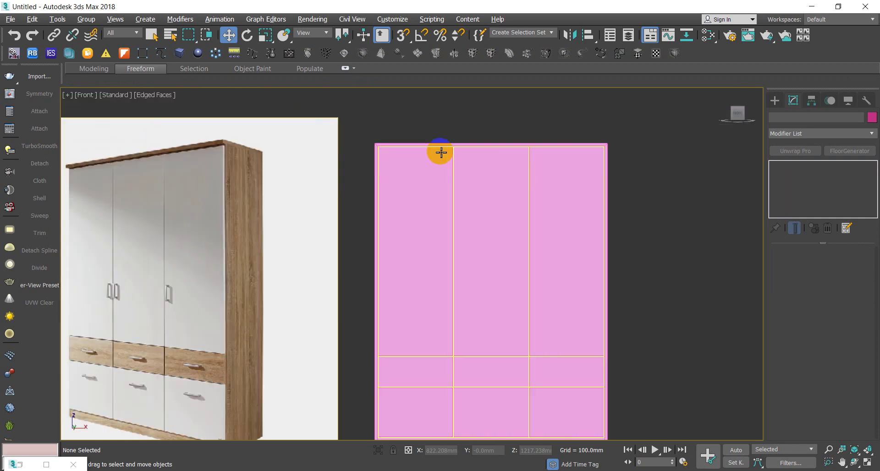
scroll(497, 212, down, 3)
scroll(515, 189, up, 2)
mouse_move(515, 188)
alt+middle_down()
mouse_move(524, 166)
mouse_move(536, 260)
alt+middle_up()
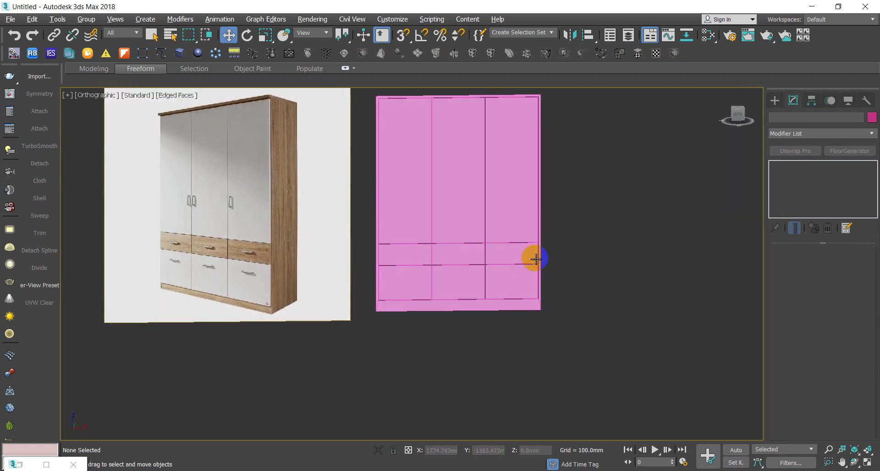
middle_drag(623, 271, 562, 350)
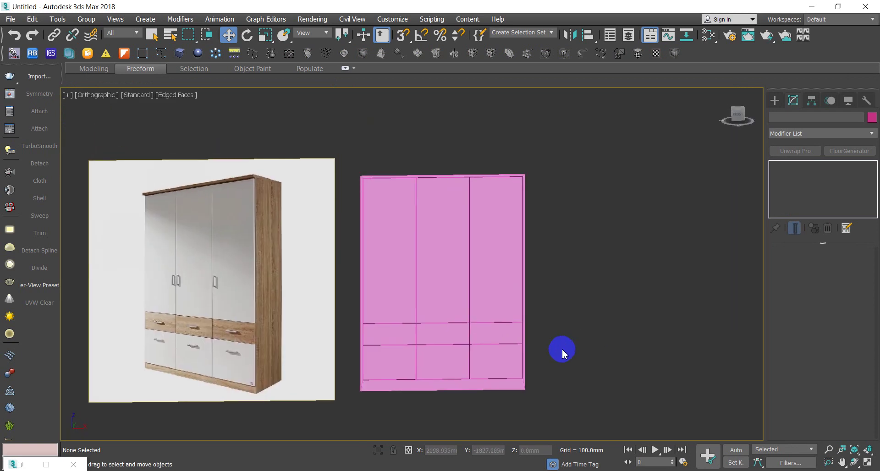
click(508, 388)
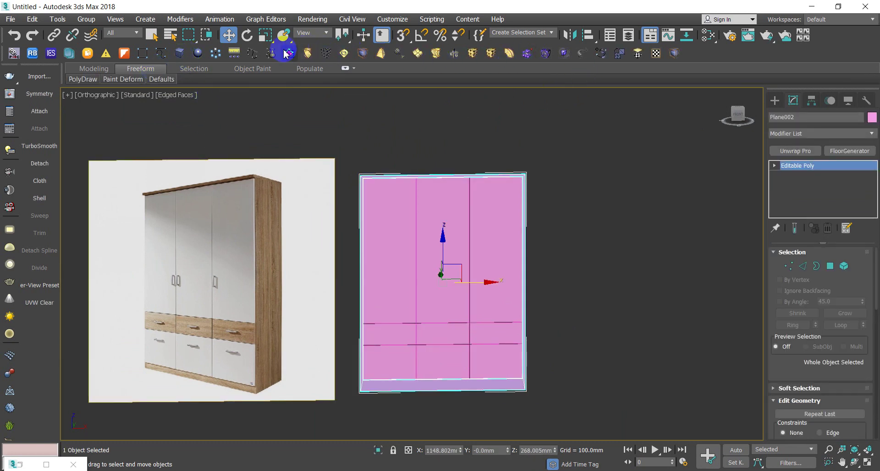
Give Plane002 a Shell modifier with 600.0mm inner and 0.0mm outer amount.
click(40, 199)
mouse_move(717, 287)
alt+middle_down()
mouse_move(640, 248)
mouse_move(641, 209)
alt+middle_up()
text(600)
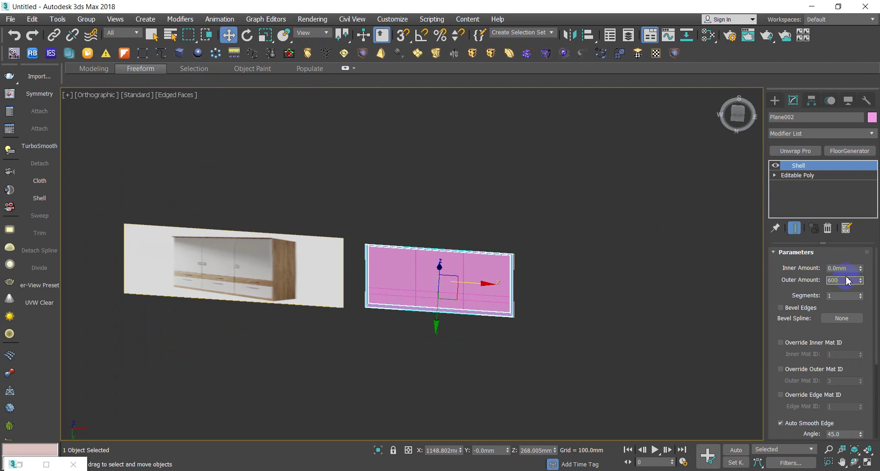
key(Return)
scroll(839, 252, down, 3)
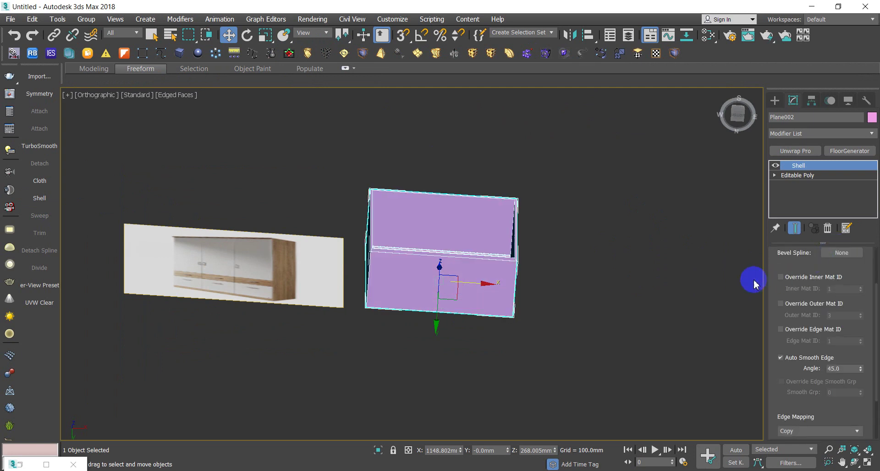
drag(876, 306, 875, 265)
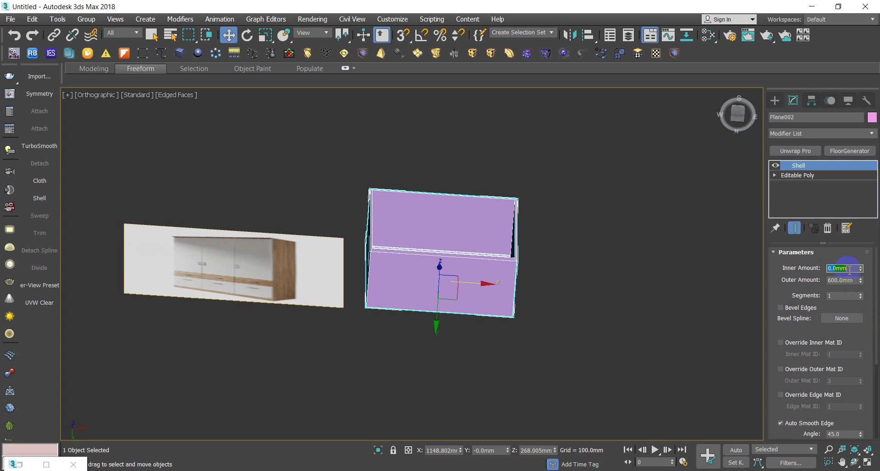
text(600)
click(842, 280)
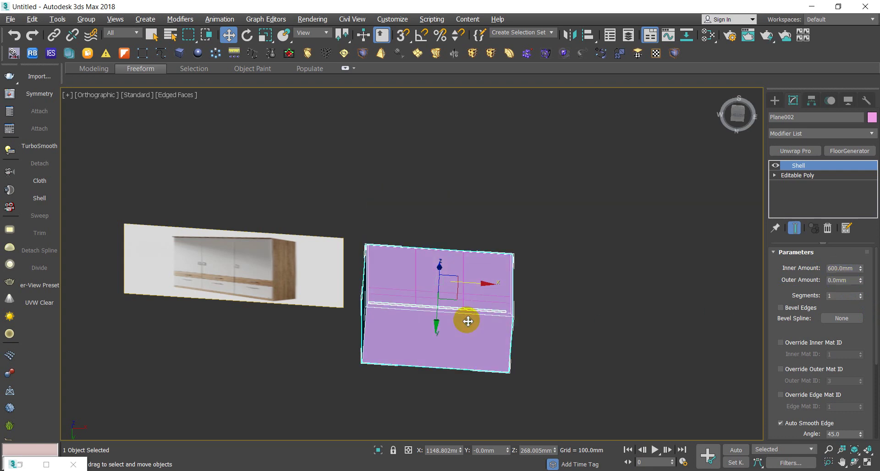
mouse_move(466, 373)
alt+middle_down()
mouse_move(428, 369)
mouse_move(481, 427)
mouse_move(328, 404)
mouse_move(472, 423)
alt+middle_up()
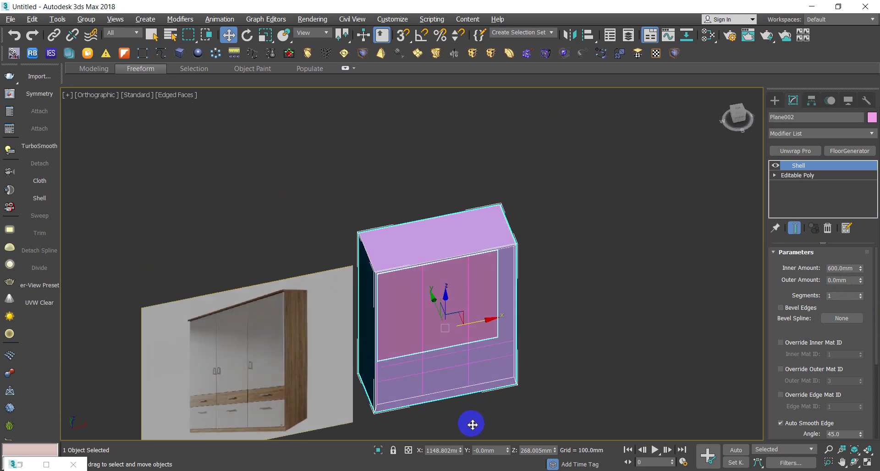
Deselect the shelled body and select the detached panel object Object002.
click(526, 414)
scroll(477, 354, up, 5)
scroll(473, 238, down, 1)
scroll(473, 238, down, 4)
click(423, 213)
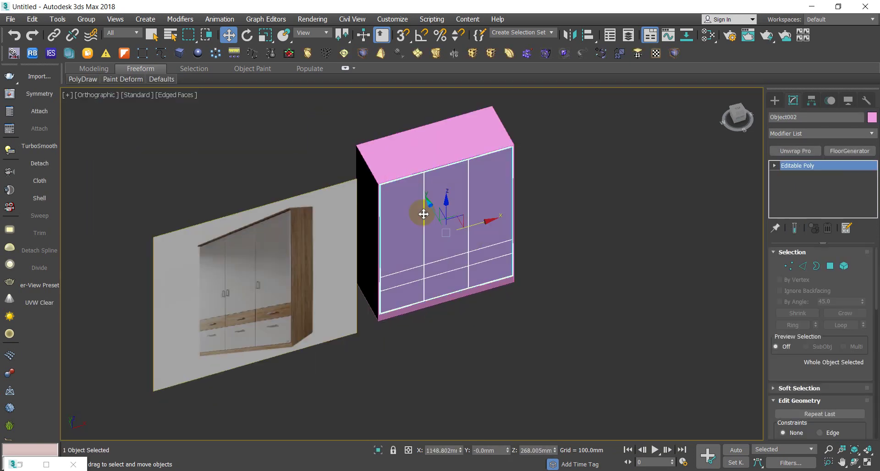
scroll(424, 218, up, 2)
click(363, 213)
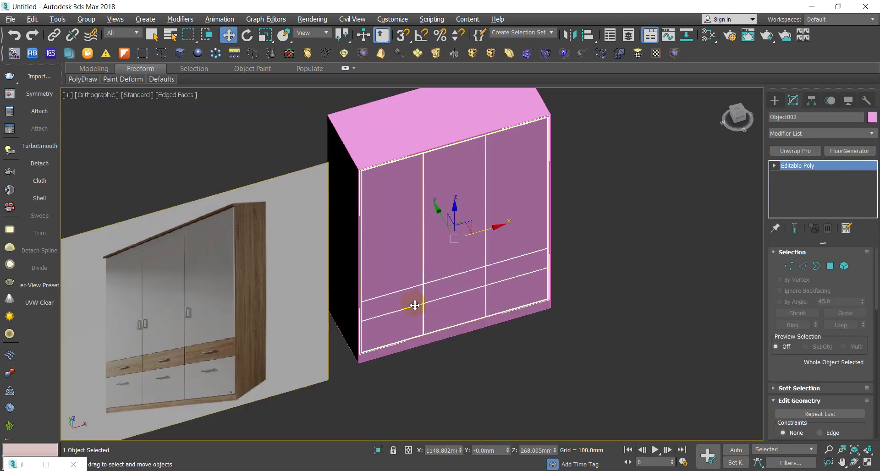
scroll(416, 306, up, 3)
scroll(422, 301, down, 3)
click(526, 338)
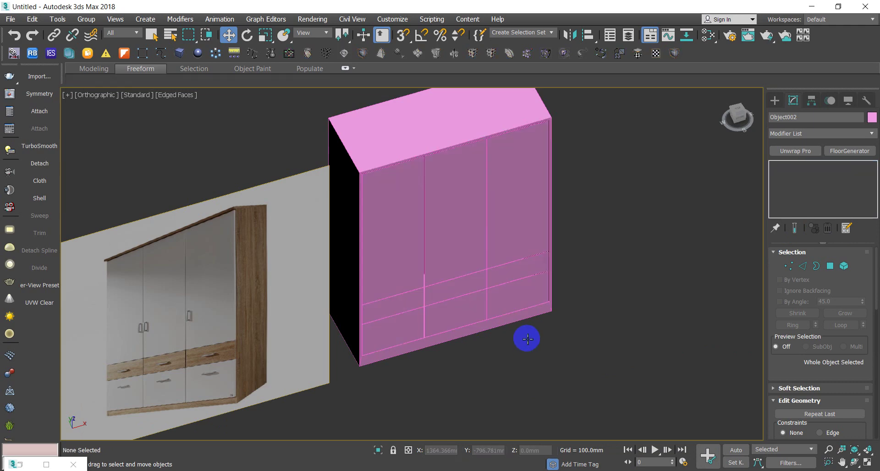
click(489, 239)
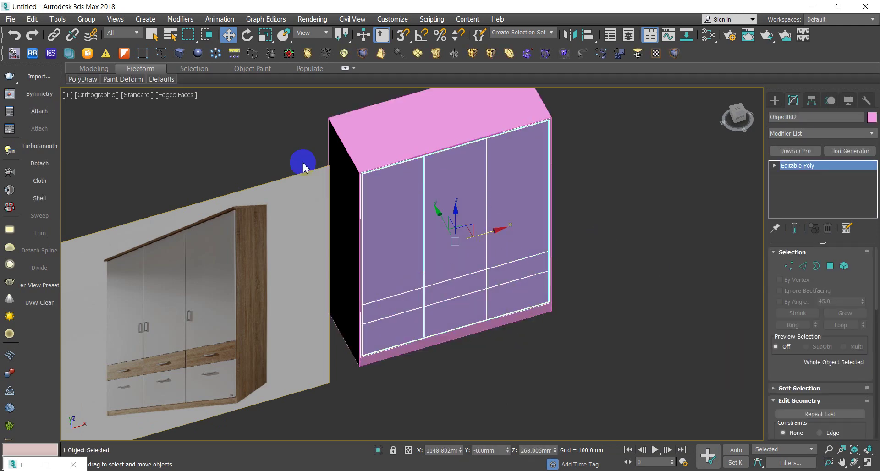
Add a Shell modifier to Object002 for an 18mm inner amount and show wireframe.
click(40, 197)
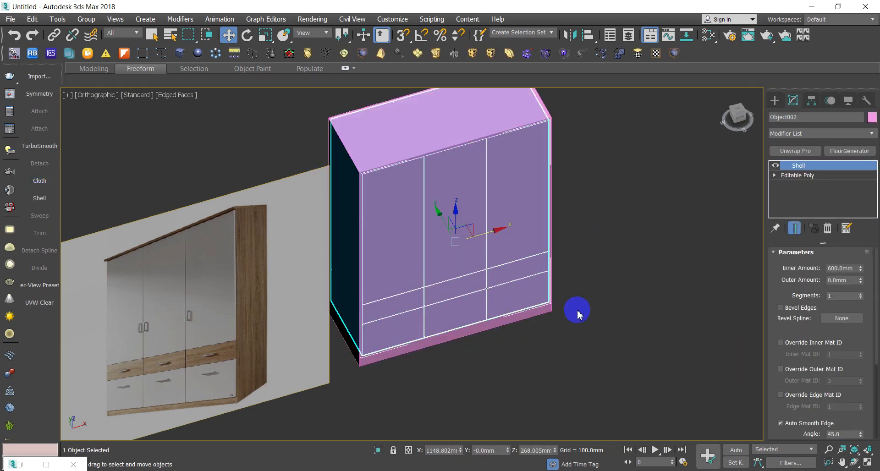
key(F3)
text(18)
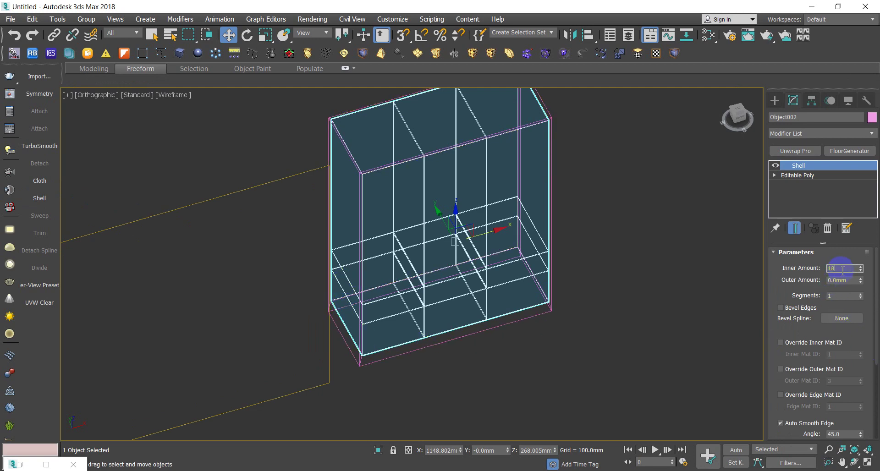
click(413, 351)
Switch to the Top view and pan to show the whole wardrobe box.
scroll(353, 365, up, 8)
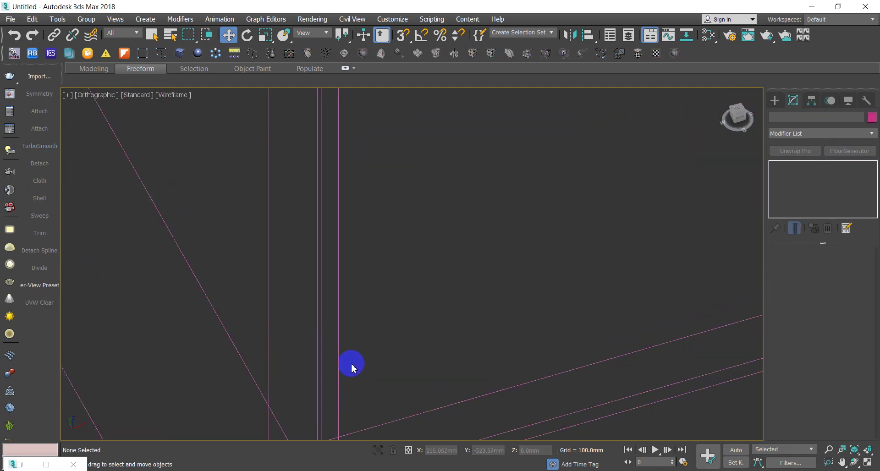
key(t)
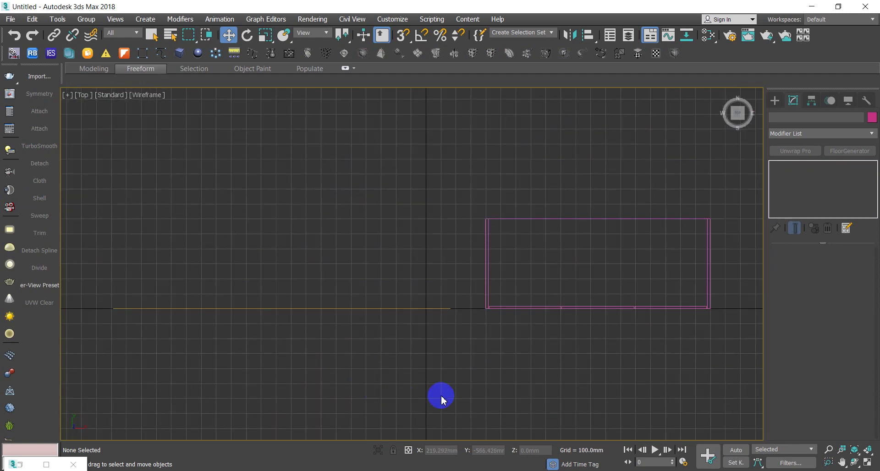
scroll(505, 321, up, 5)
scroll(504, 303, down, 5)
middle_drag(550, 313, 512, 311)
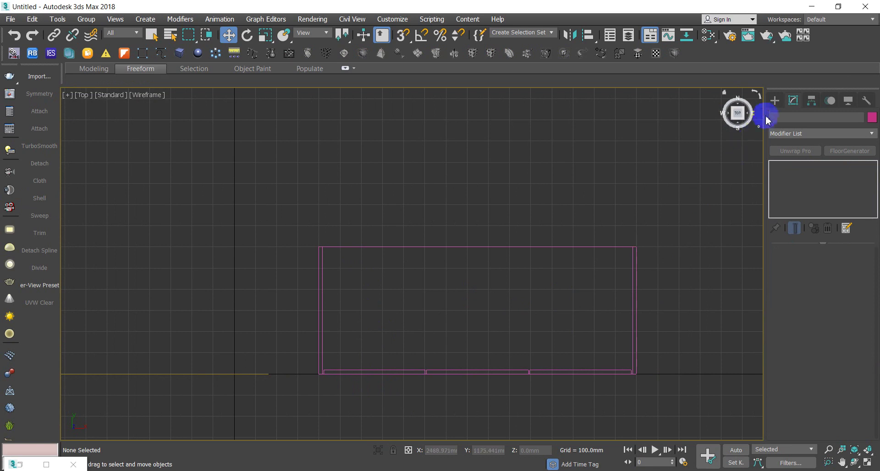
Window-select both wardrobe objects and frame them straight on in the Front view.
click(774, 100)
drag(638, 396, 332, 191)
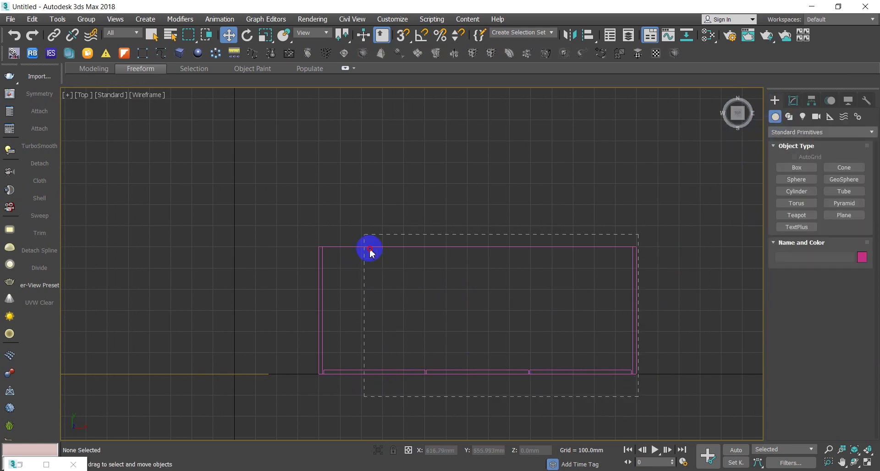
key(z)
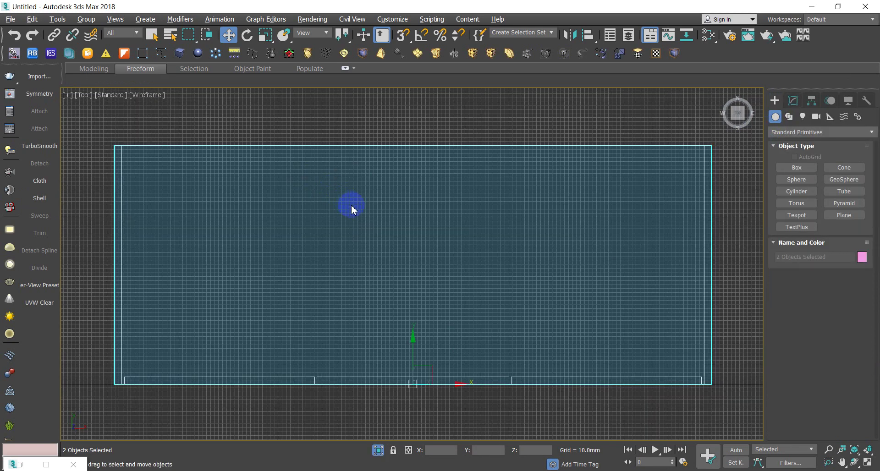
key(b)
scroll(354, 206, down, 5)
key(l)
key(z)
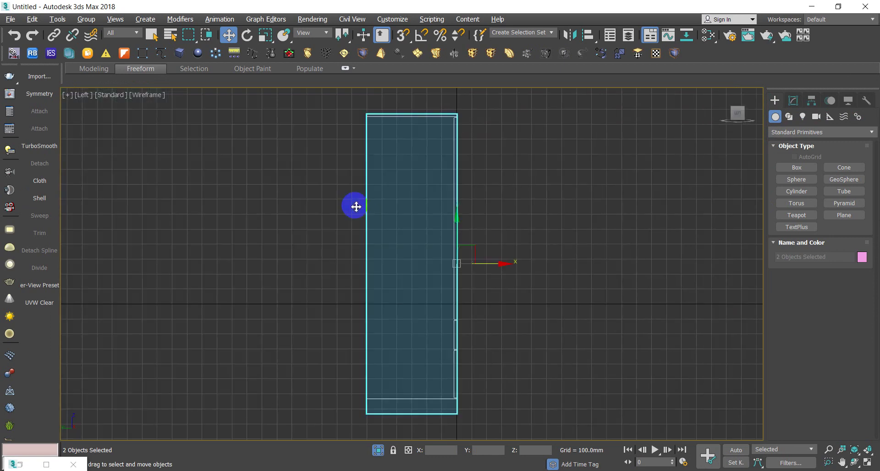
key(f)
key(z)
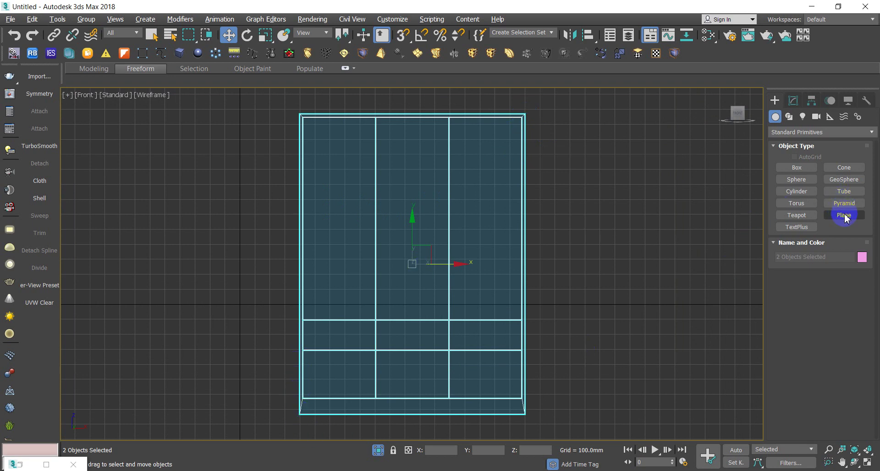
Draw a snapped 2000 × 1500 mm box over the wardrobe front with height 9.
click(796, 179)
click(796, 170)
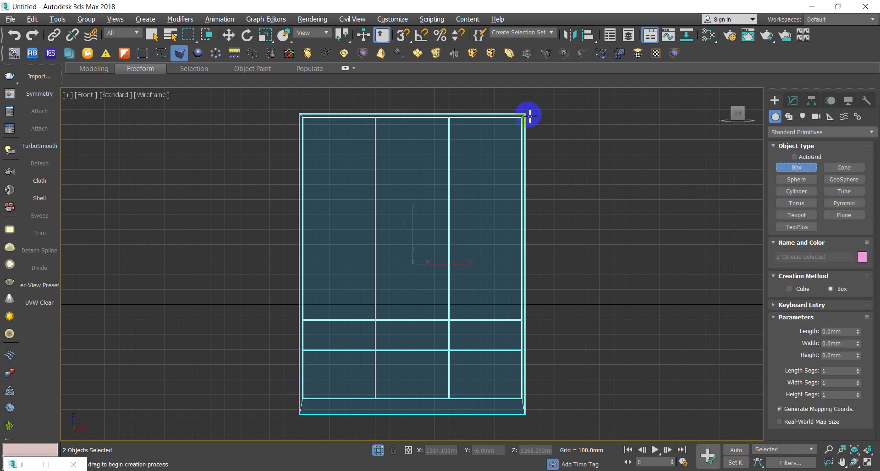
key(s)
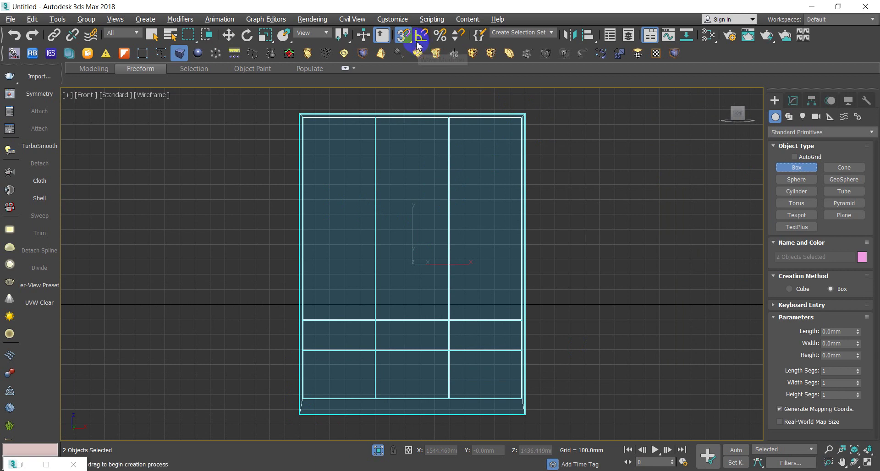
mouse_move(526, 115)
mouse_down()
mouse_move(465, 229)
mouse_move(289, 415)
mouse_move(303, 419)
mouse_up()
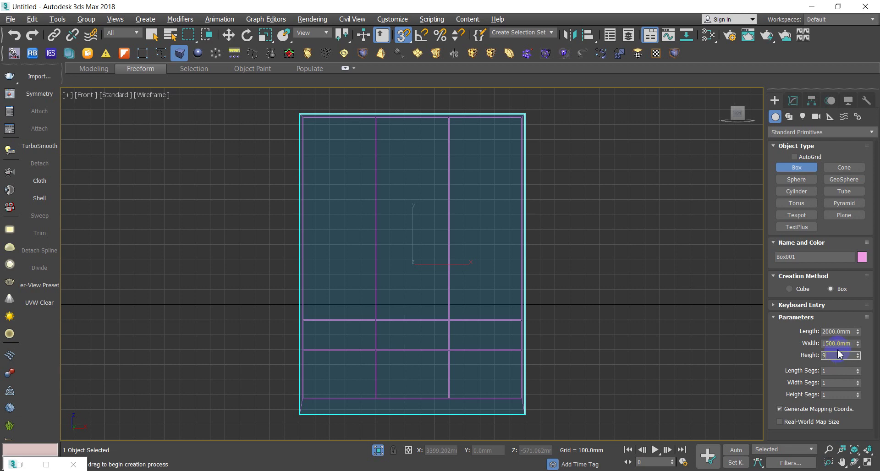
right_click(672, 305)
click(618, 338)
In a wireframe Top view, move Box001 to the wardrobe body's back edge.
key(t)
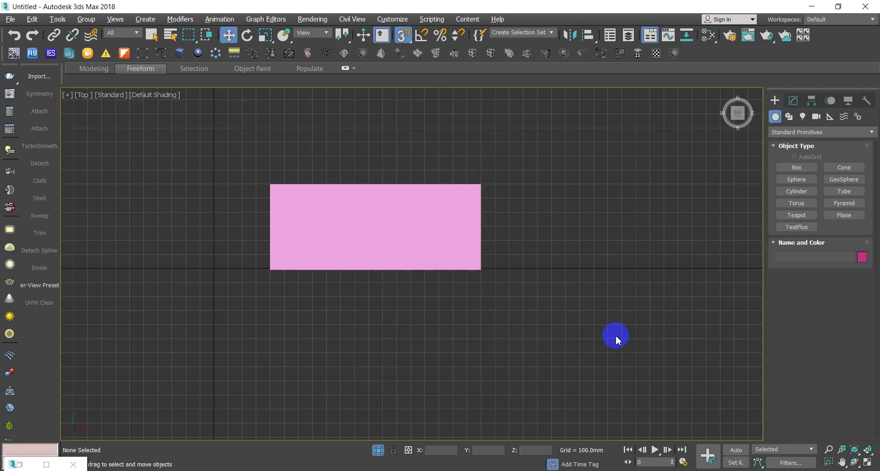
key(z)
key(F3)
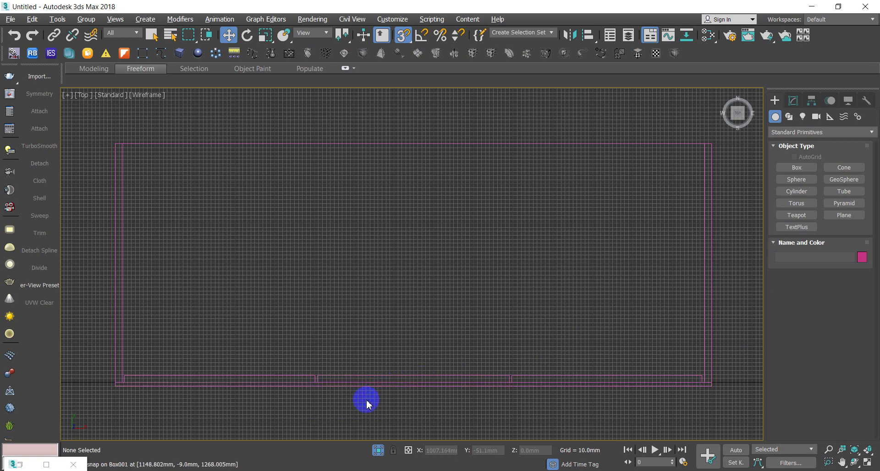
scroll(112, 381, up, 5)
scroll(132, 396, up, 2)
click(132, 395)
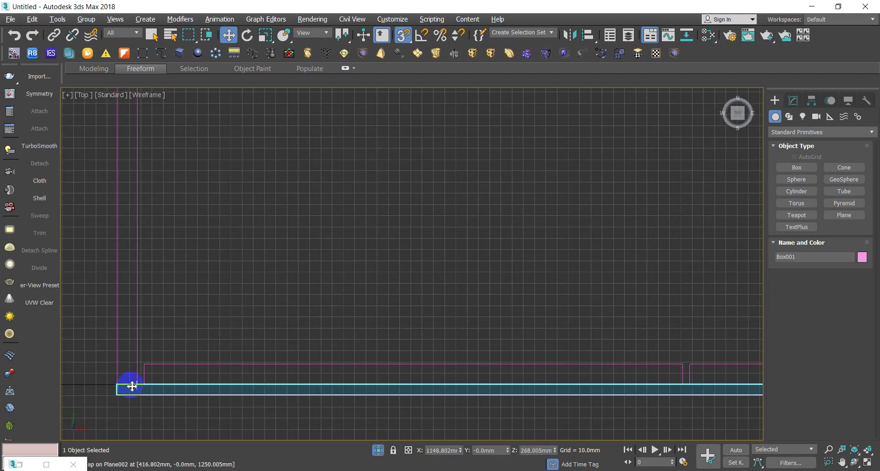
scroll(130, 385, down, 4)
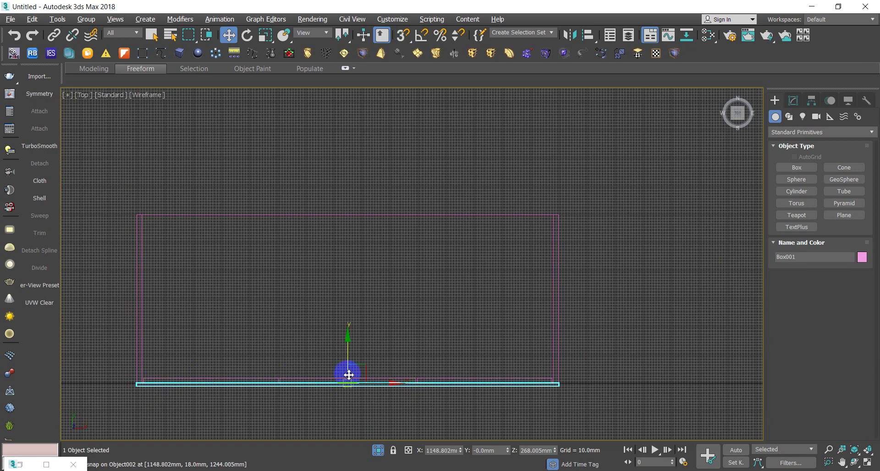
drag(349, 356, 373, 188)
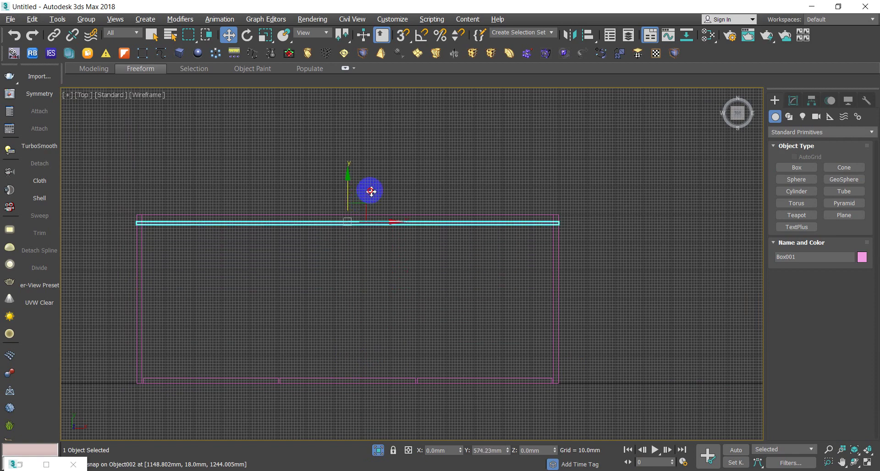
scroll(493, 204, up, 6)
scroll(678, 273, down, 3)
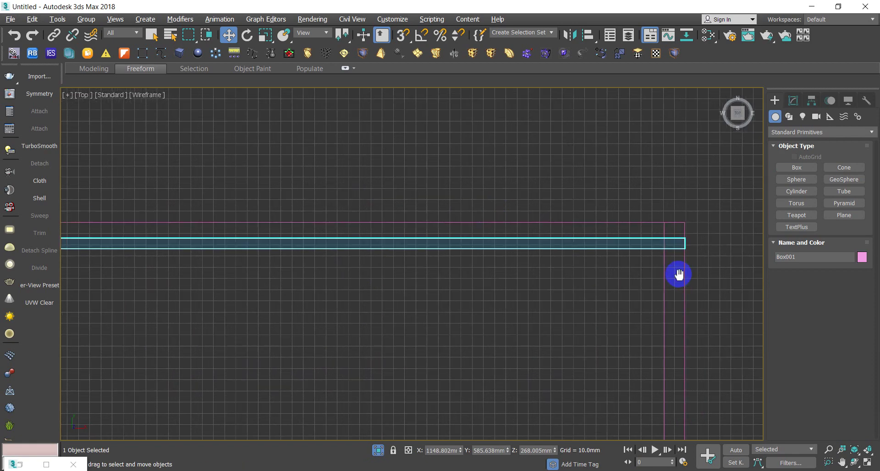
scroll(590, 270, down, 2)
scroll(538, 263, down, 1)
middle_drag(538, 264, 559, 231)
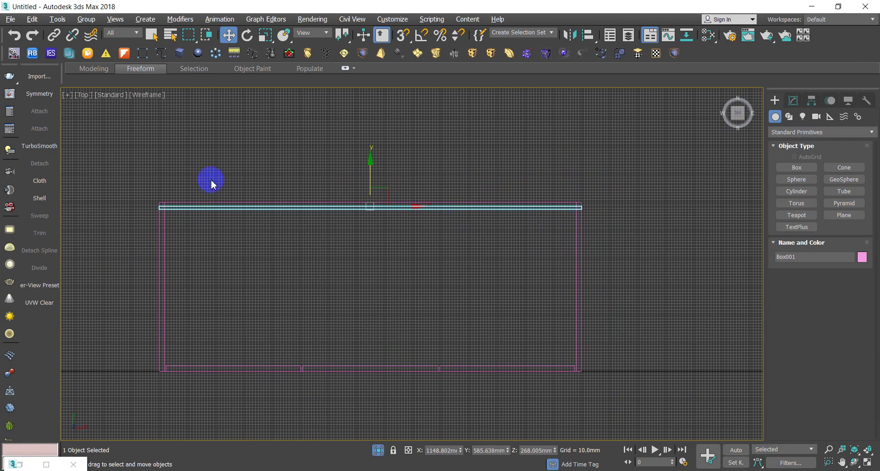
Convert Box001 to Editable Poly and pull its end vertices in to fit the side walls.
click(287, 53)
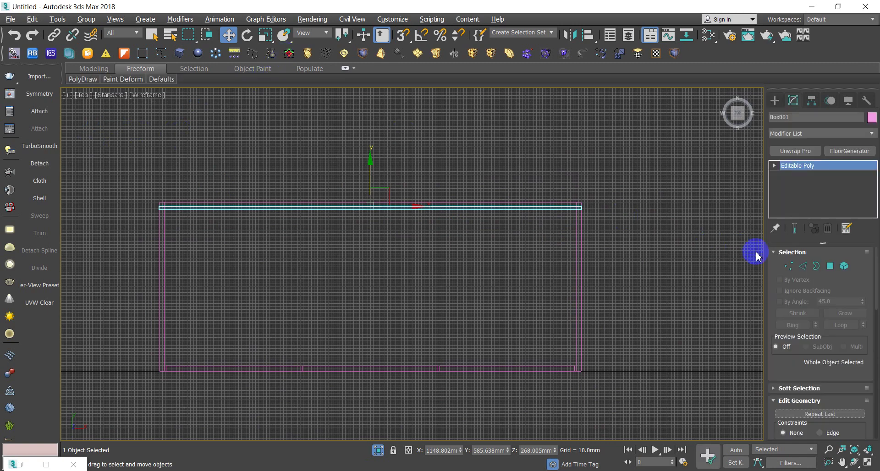
click(796, 272)
scroll(596, 208, up, 8)
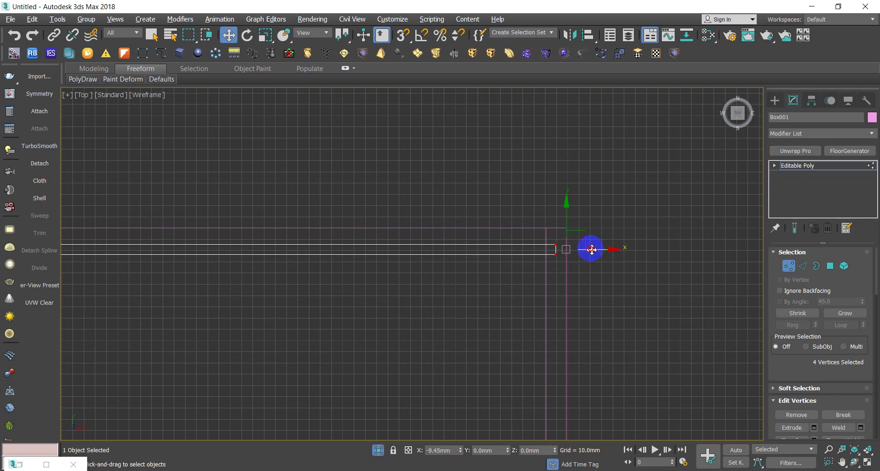
scroll(591, 250, down, 8)
mouse_move(226, 232)
mouse_down()
mouse_move(275, 281)
mouse_move(310, 269)
mouse_up()
scroll(267, 262, up, 9)
click(783, 268)
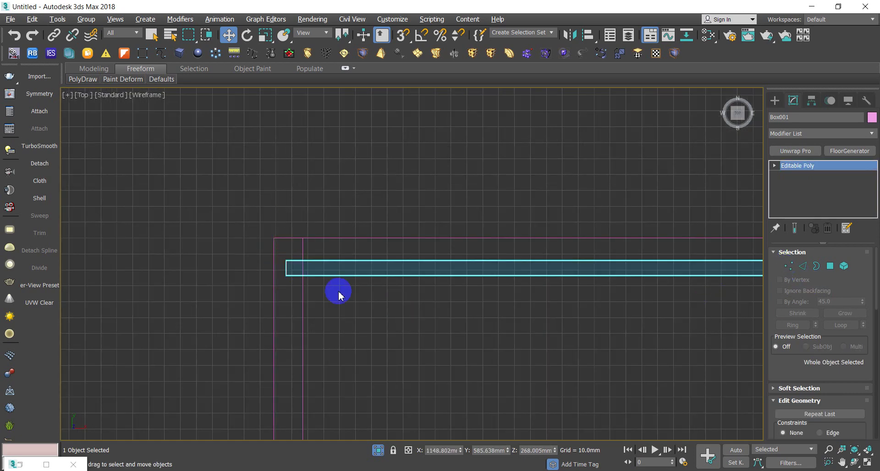
scroll(278, 275, down, 3)
scroll(405, 287, down, 1)
scroll(405, 287, down, 2)
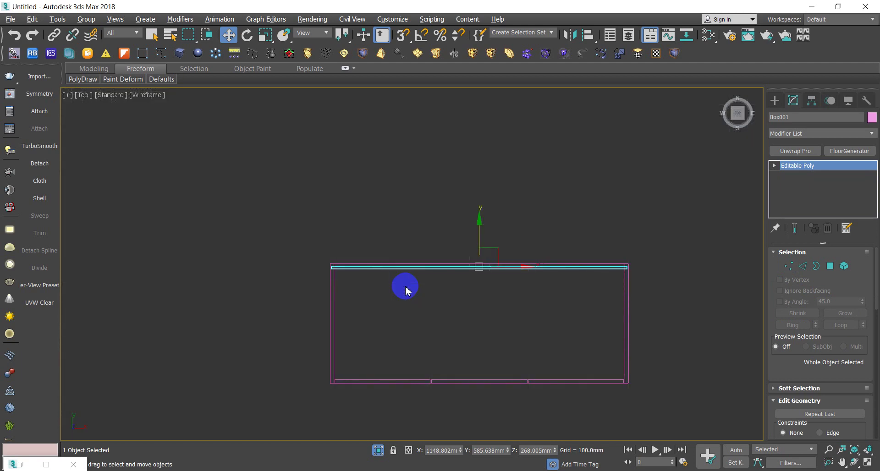
scroll(403, 367, down, 2)
alt+middle_drag(404, 374, 422, 295)
Unhide all hidden objects so the reference image reappears beside the wardrobe.
key(F3)
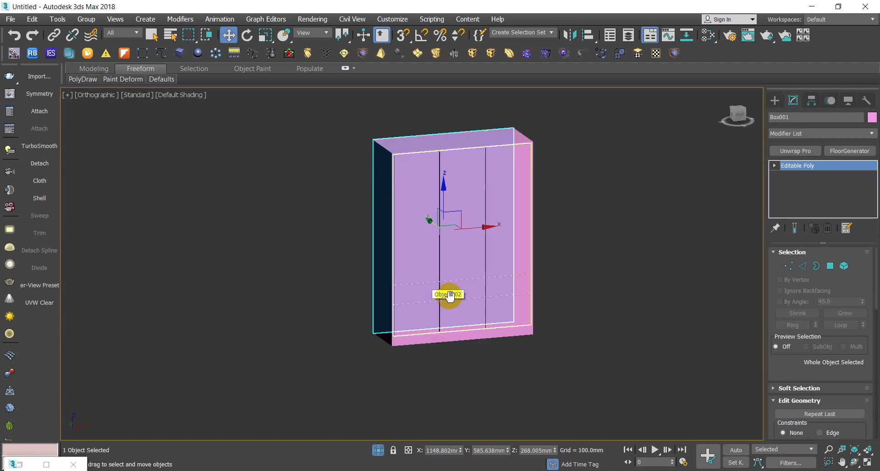
click(625, 338)
scroll(418, 345, down, 3)
scroll(403, 295, down, 2)
scroll(417, 291, down, 3)
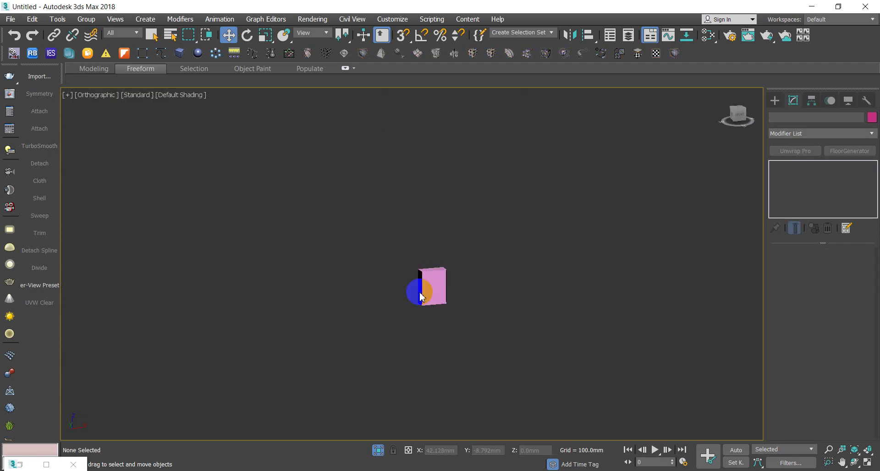
right_click(340, 227)
click(360, 172)
scroll(464, 318, up, 4)
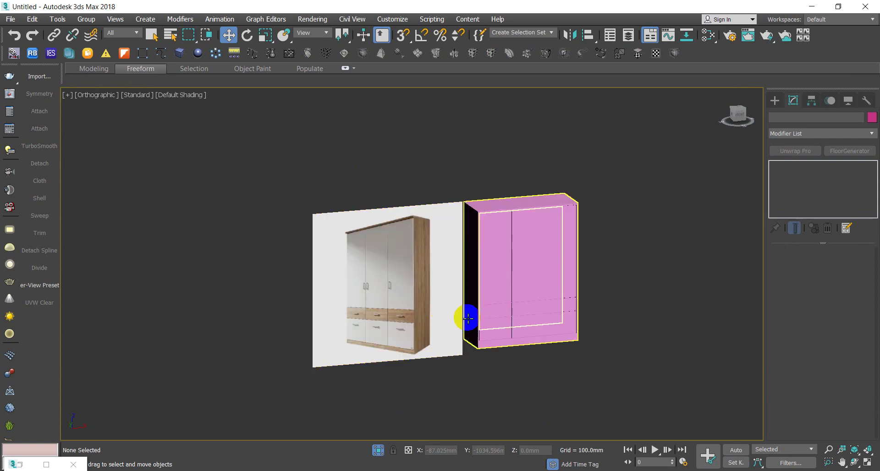
scroll(522, 336, up, 2)
middle_drag(521, 336, 462, 344)
Collapse the pink wardrobe's Shell modifier into its Editable Poly and enter Element mode.
click(471, 250)
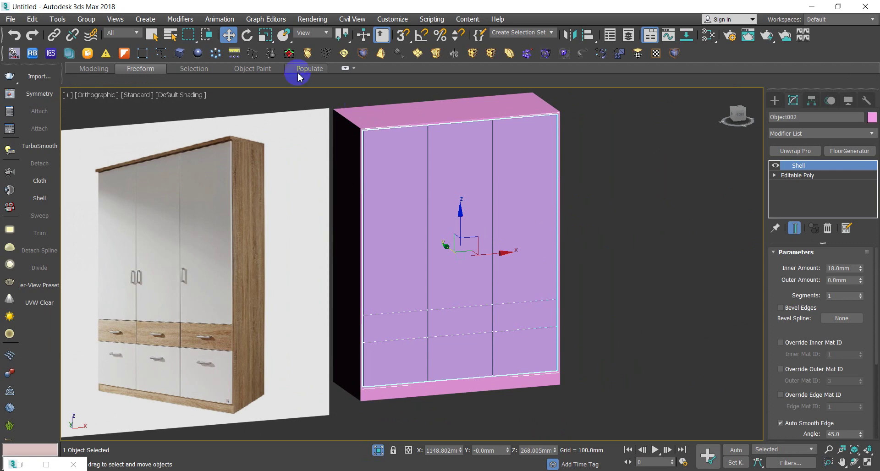
click(288, 55)
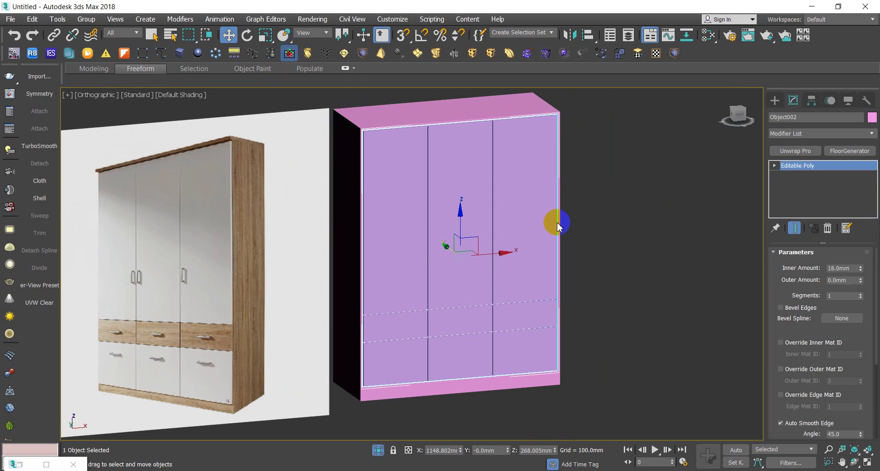
click(845, 267)
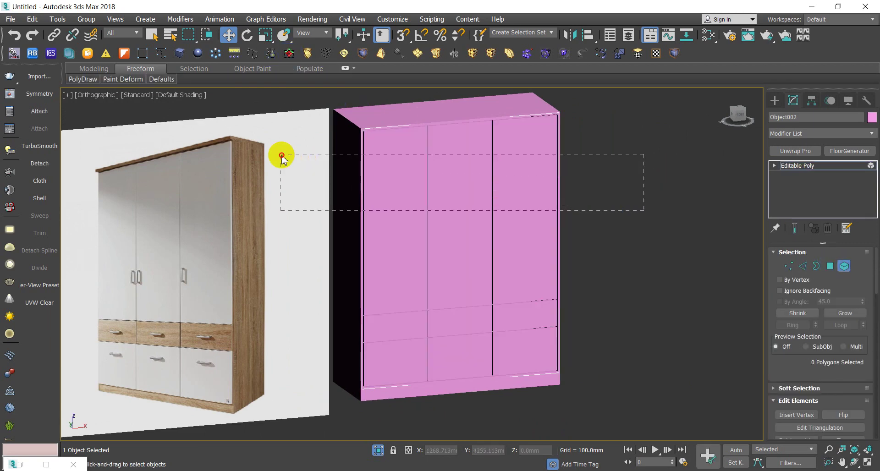
Select the upper and lower door panels and colour them light cyan.
drag(646, 209, 285, 156)
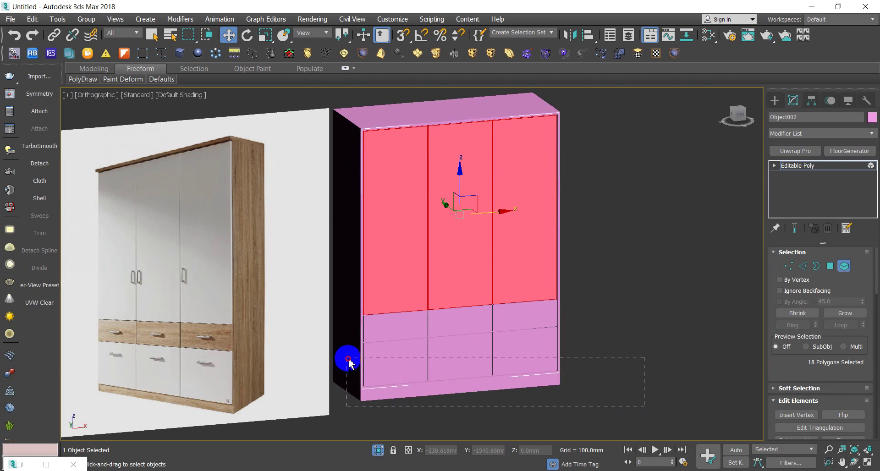
ctrl+drag(597, 403, 348, 362)
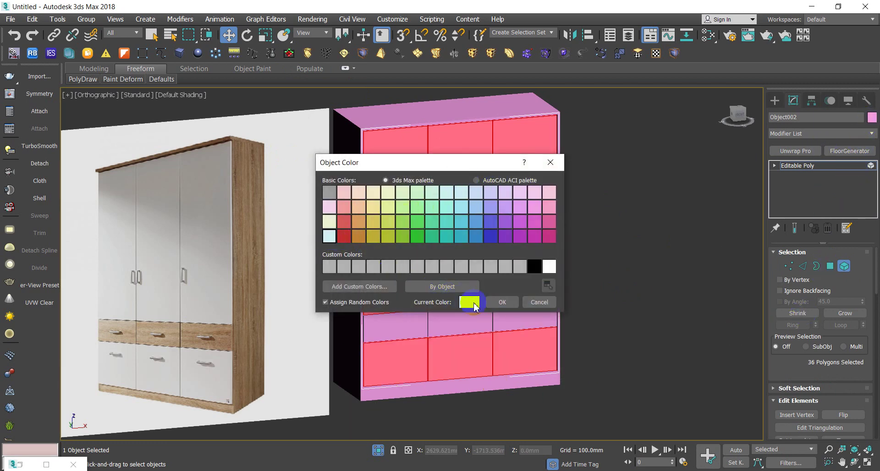
click(499, 303)
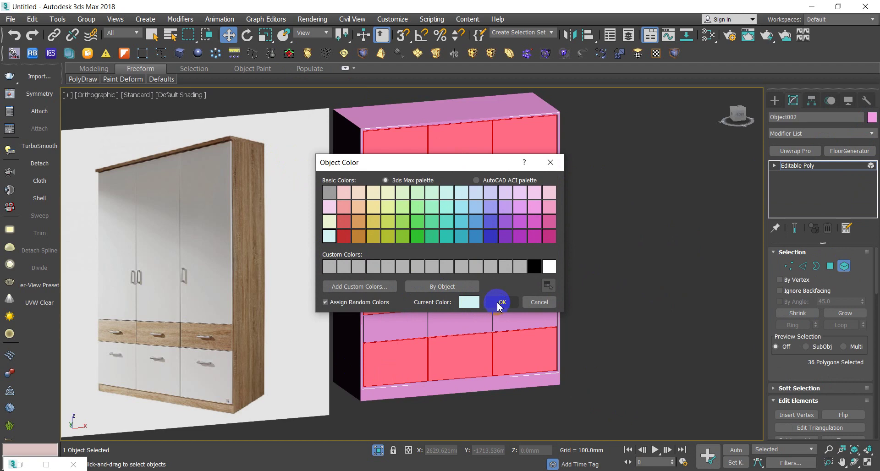
click(498, 304)
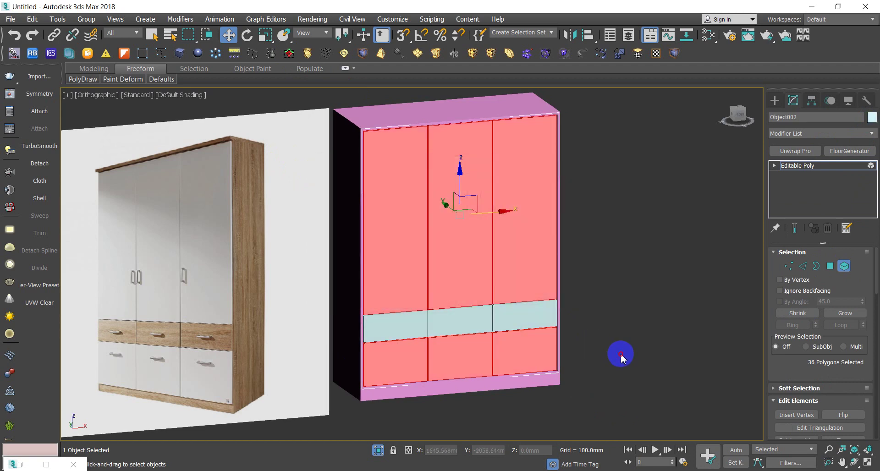
click(610, 352)
Select the drawer band panels and give them an orange object colour.
drag(585, 316, 418, 317)
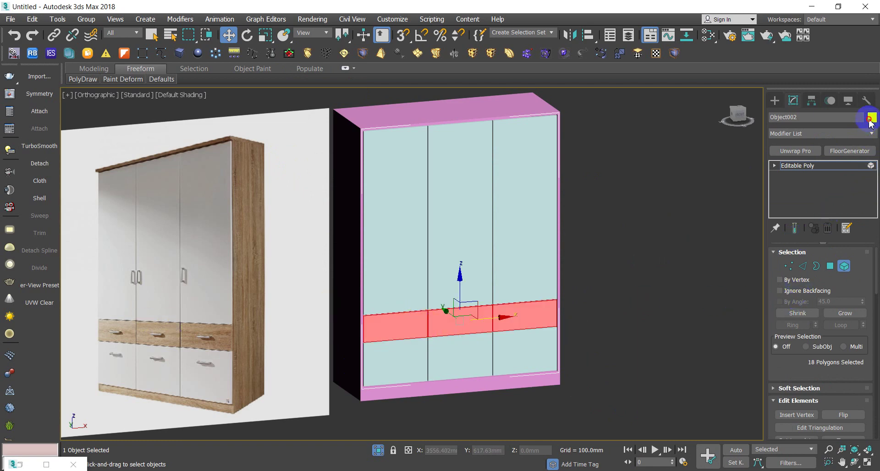
click(870, 120)
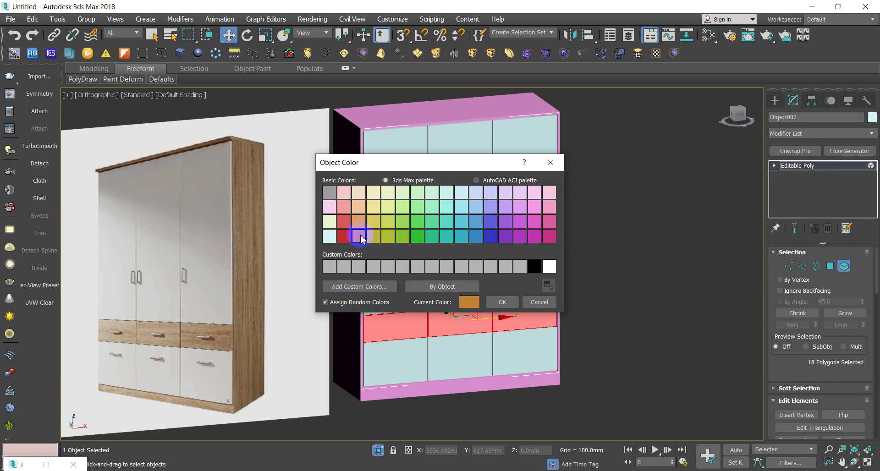
click(503, 302)
click(664, 341)
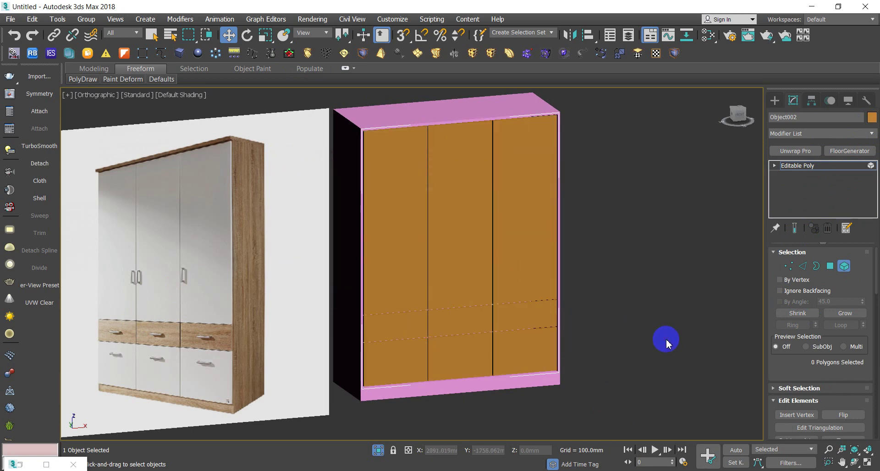
Reselect the door and drawer front elements and set their object colour to white.
click(845, 267)
drag(656, 248, 356, 175)
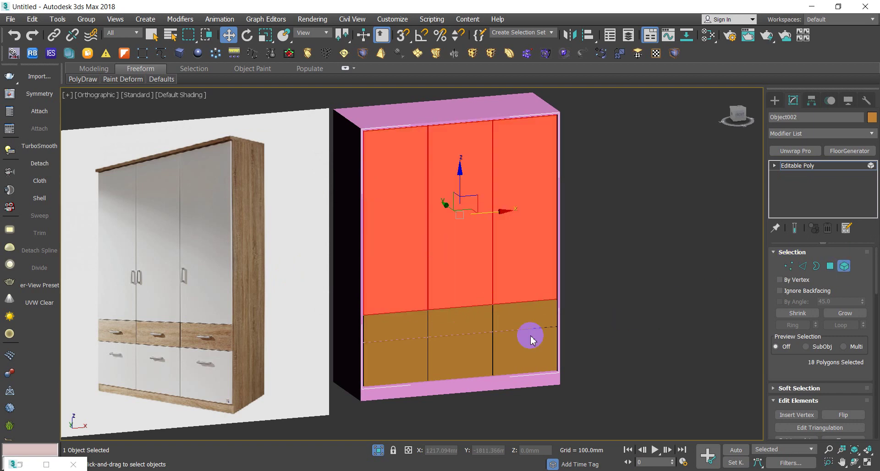
ctrl+drag(595, 383, 373, 360)
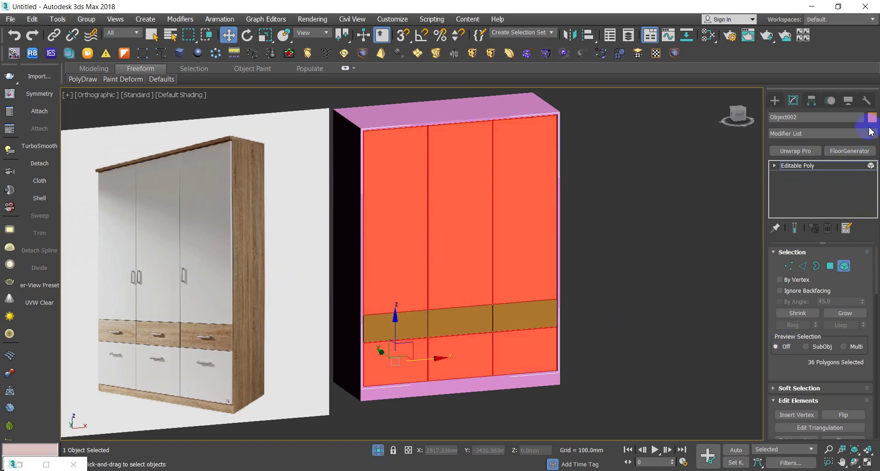
click(871, 118)
click(548, 267)
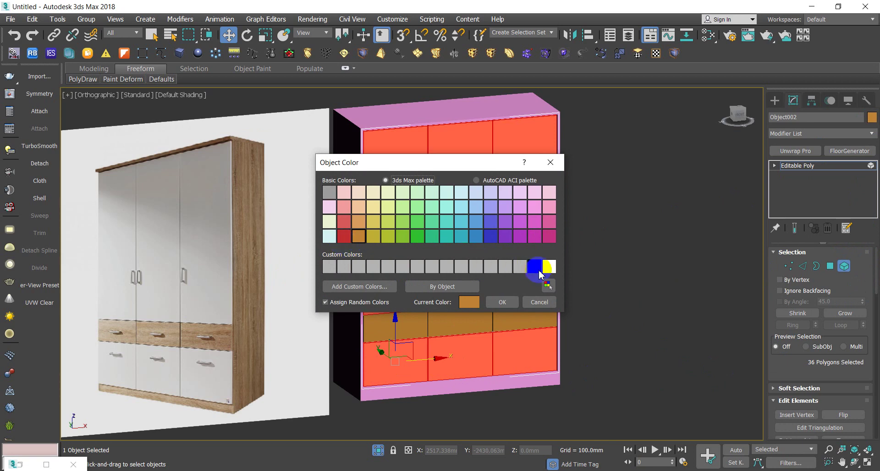
click(502, 303)
click(639, 329)
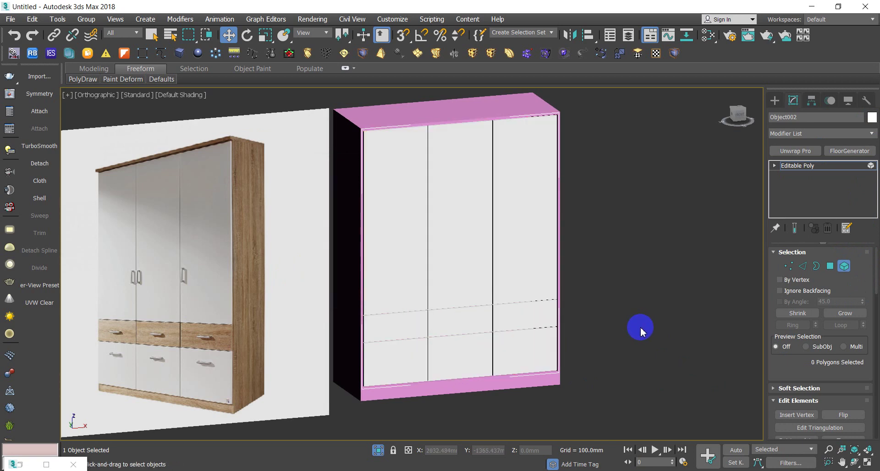
scroll(587, 316, up, 5)
In wireframe view, select the whole drawer row and colour it orange.
scroll(582, 285, down, 3)
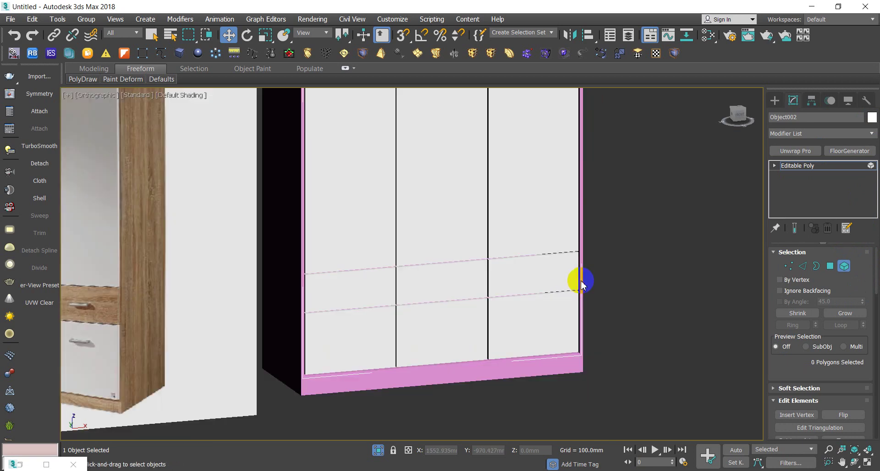
key(F3)
drag(614, 284, 544, 273)
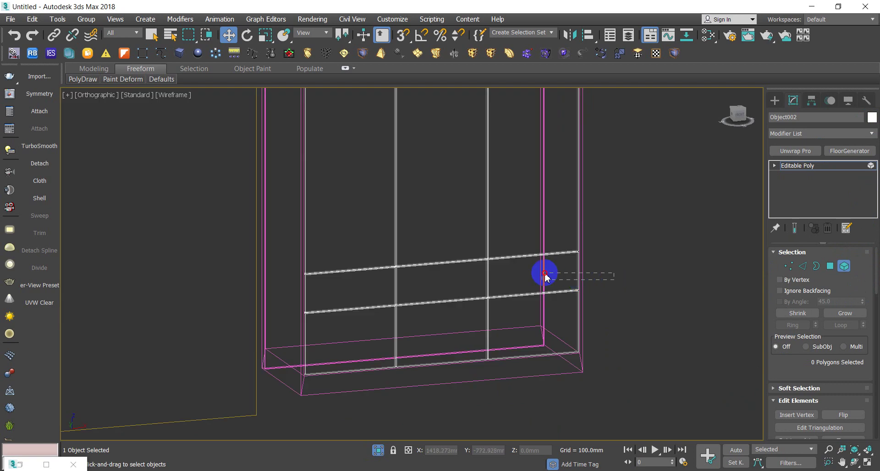
alt+middle_drag(614, 289, 579, 290)
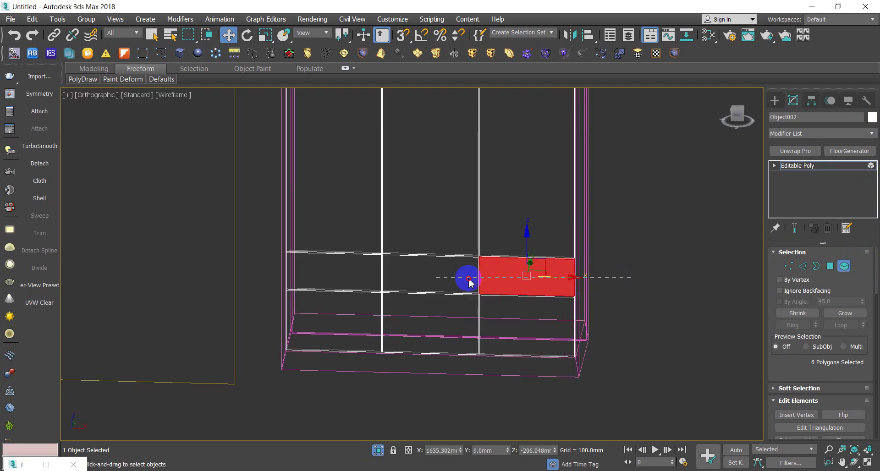
drag(578, 291, 326, 274)
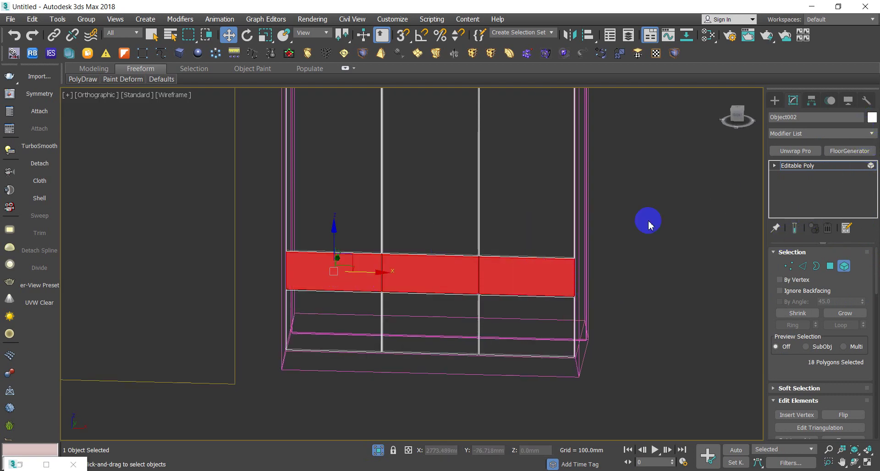
click(360, 236)
click(502, 302)
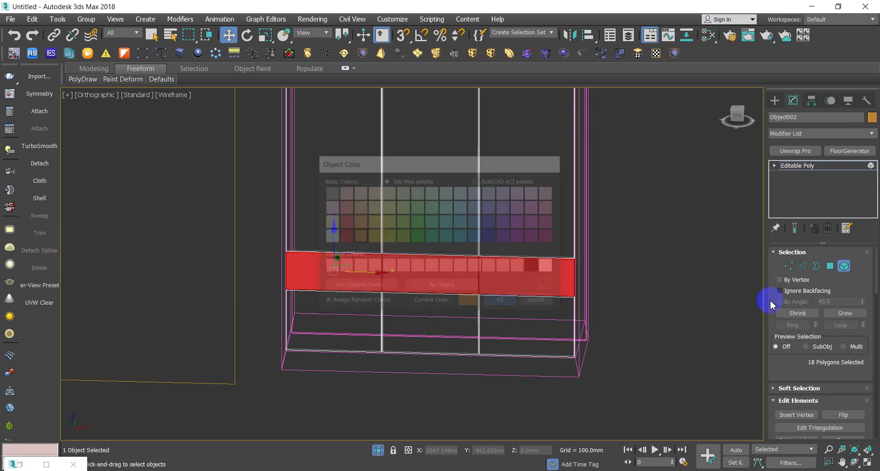
Select the upper and lower door elements and colour them light cyan.
click(845, 265)
drag(627, 196, 230, 176)
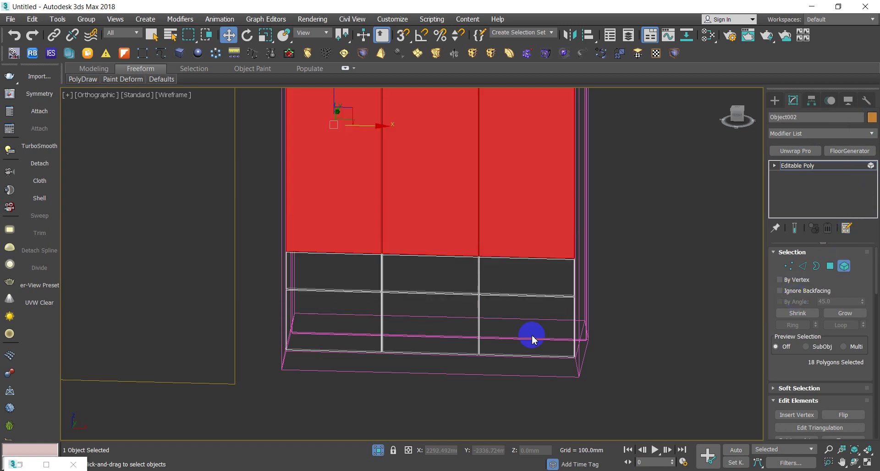
ctrl+drag(679, 433, 305, 327)
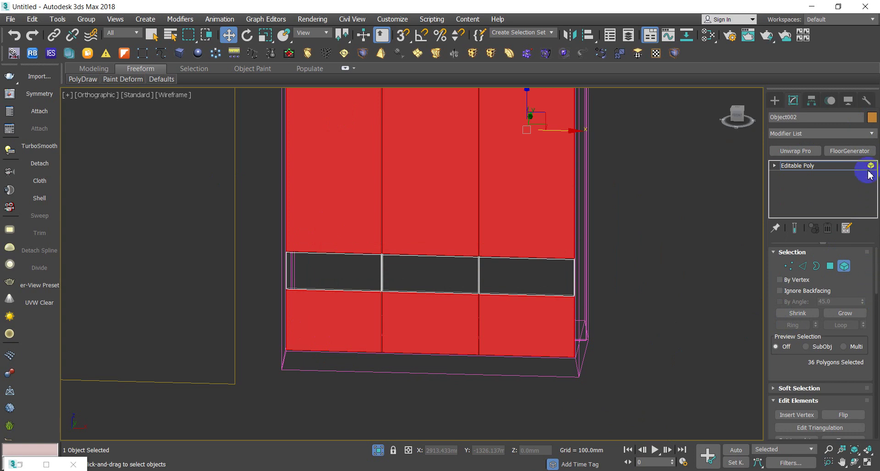
click(868, 120)
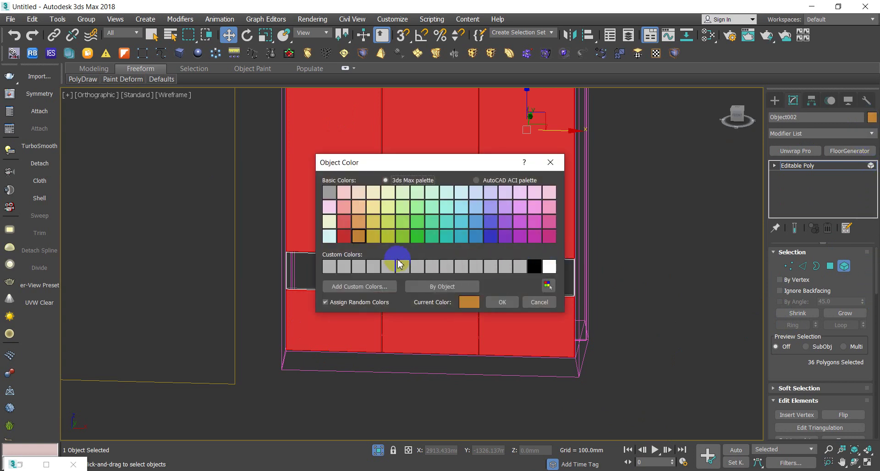
click(331, 236)
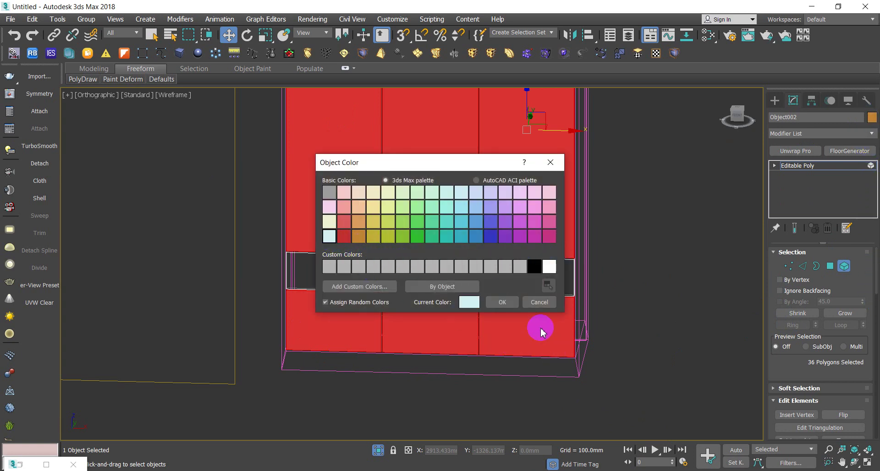
click(502, 302)
Back in shaded view, select the three drawer panels and detach them as Object003.
key(F3)
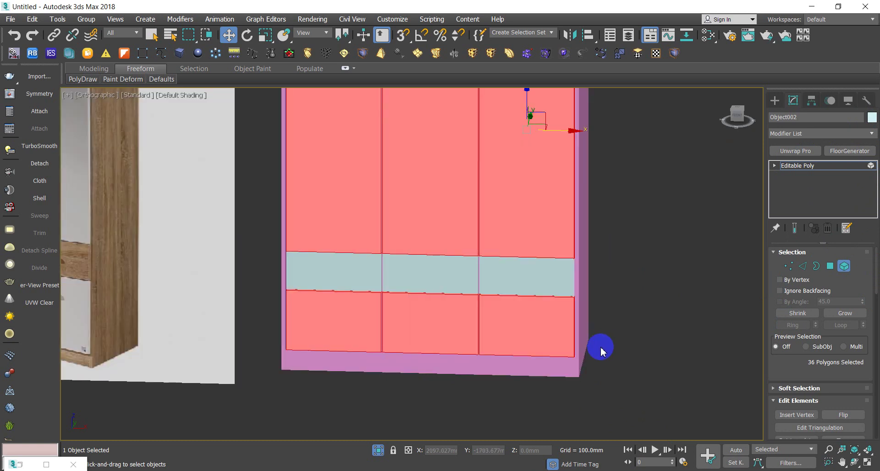
click(618, 353)
scroll(619, 353, down, 2)
click(510, 288)
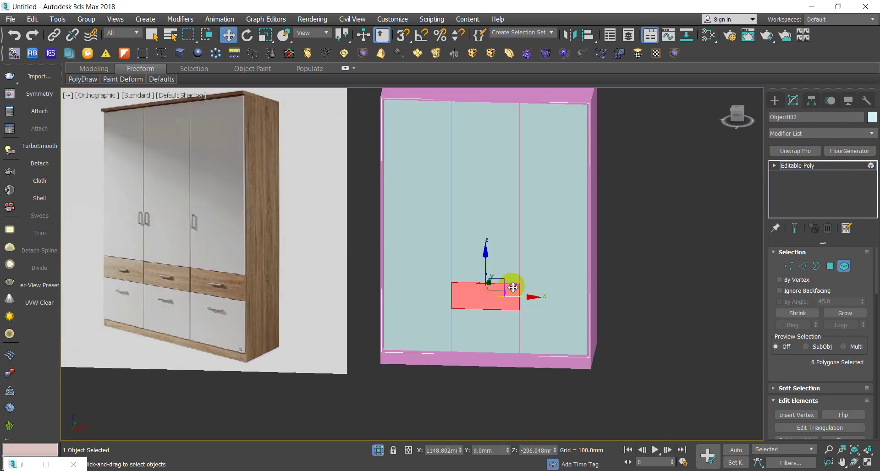
ctrl+click(532, 298)
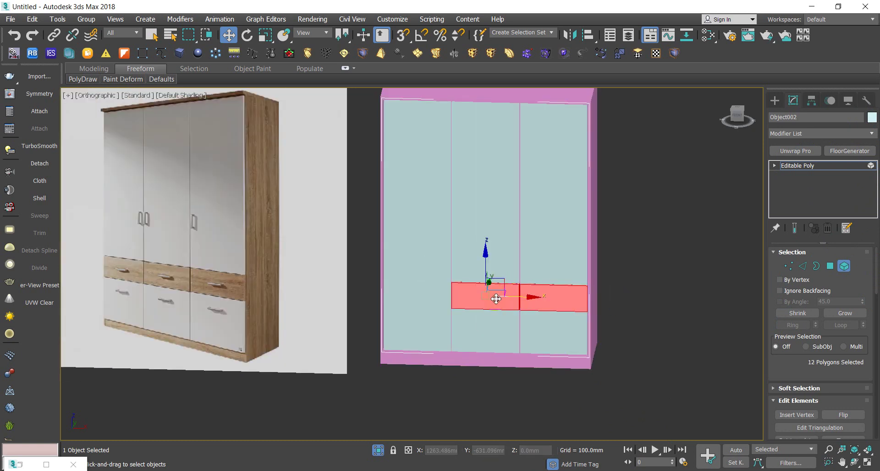
ctrl+click(398, 298)
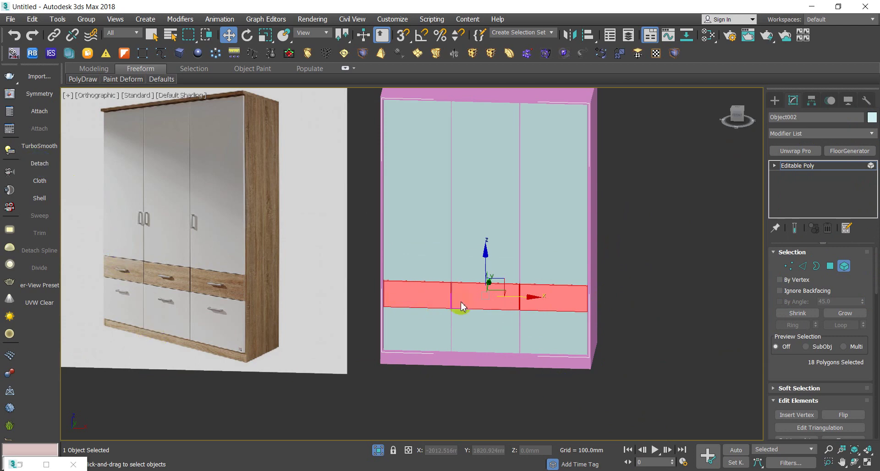
click(487, 247)
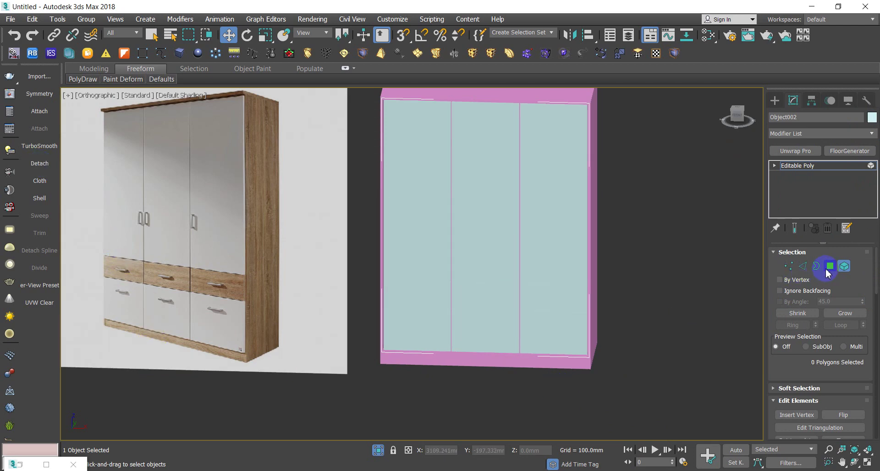
Exit sub-object editing and select the detached drawer band Object003.
click(842, 267)
click(668, 304)
click(552, 298)
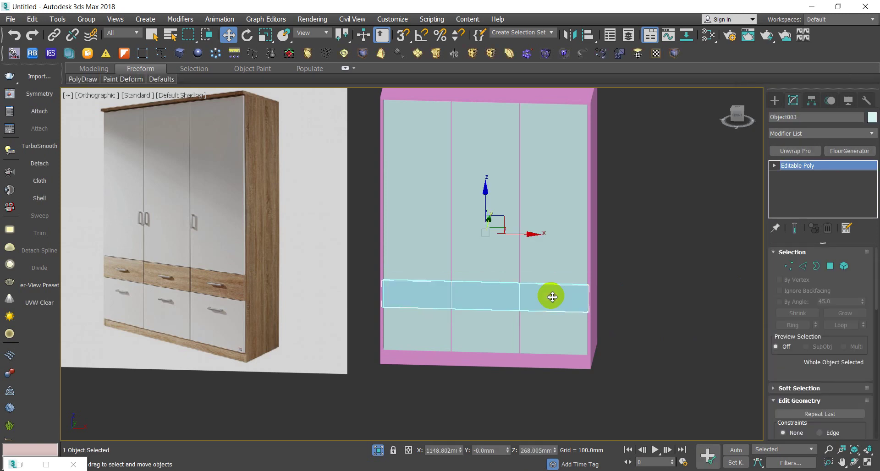
Give the drawer band Object003 an orange object colour.
key(m)
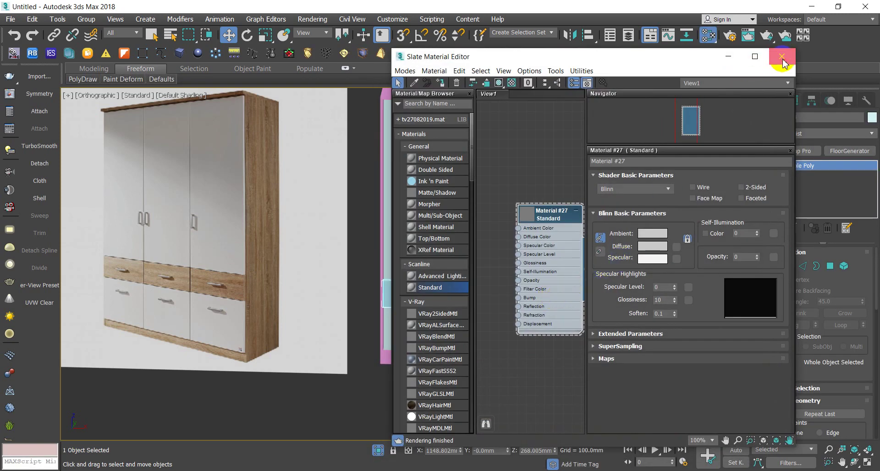
click(782, 56)
click(873, 117)
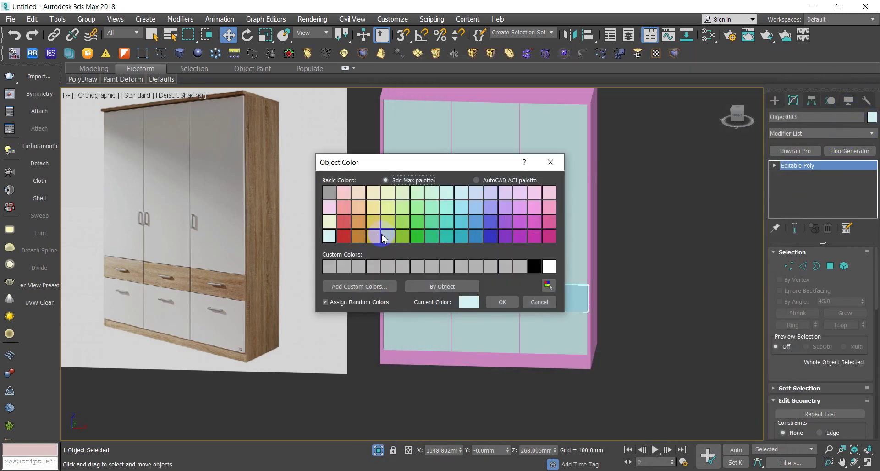
click(502, 302)
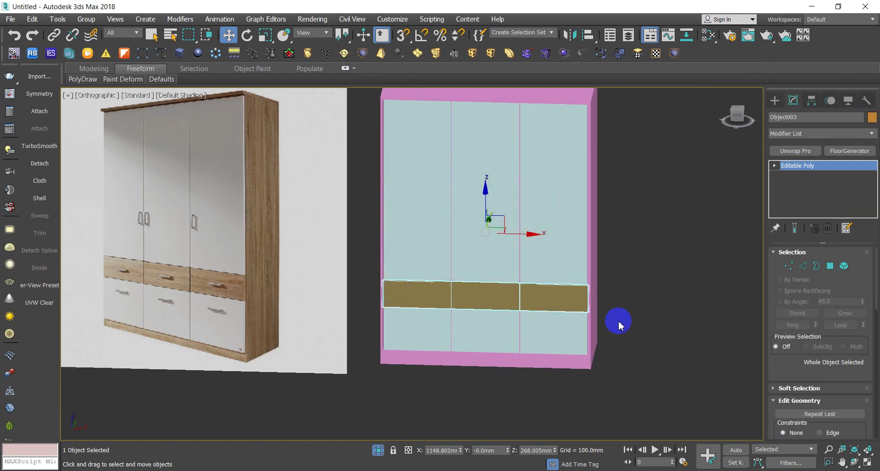
click(615, 317)
Set the Plane002 wardrobe frame's object colour to orange.
click(466, 366)
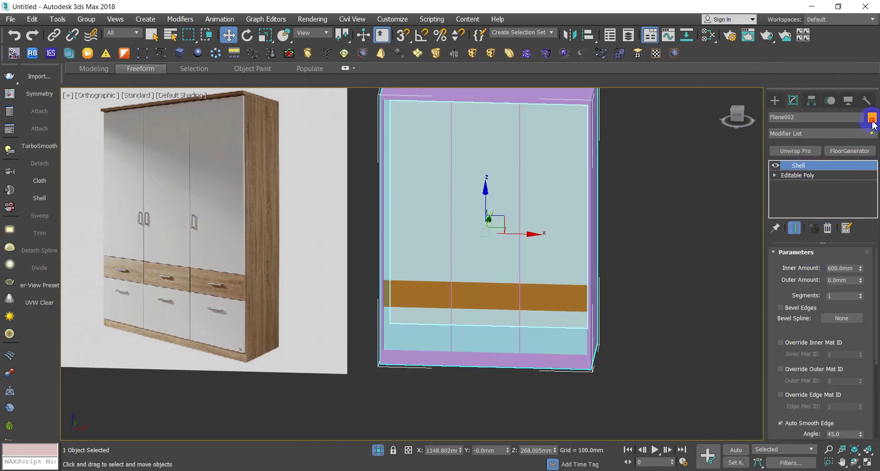
click(873, 117)
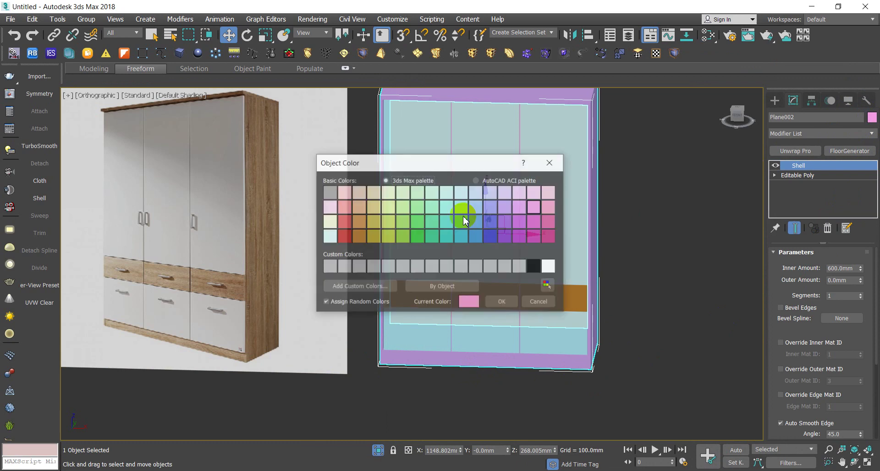
click(492, 302)
click(647, 359)
scroll(644, 362, down, 5)
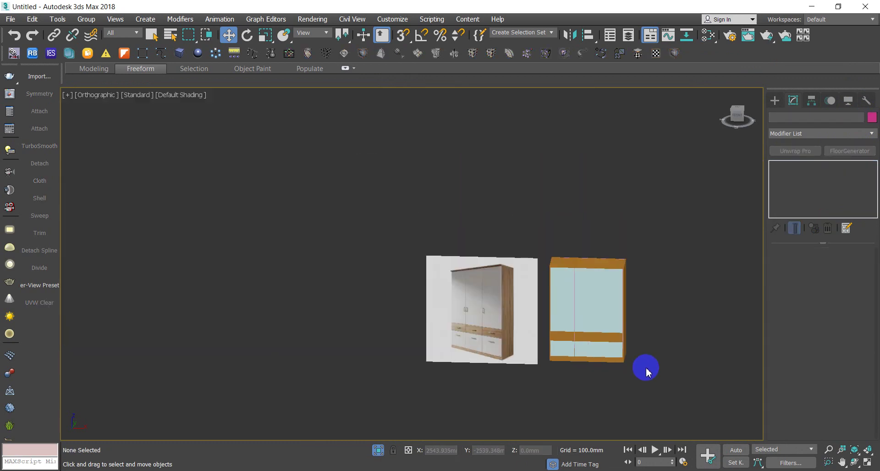